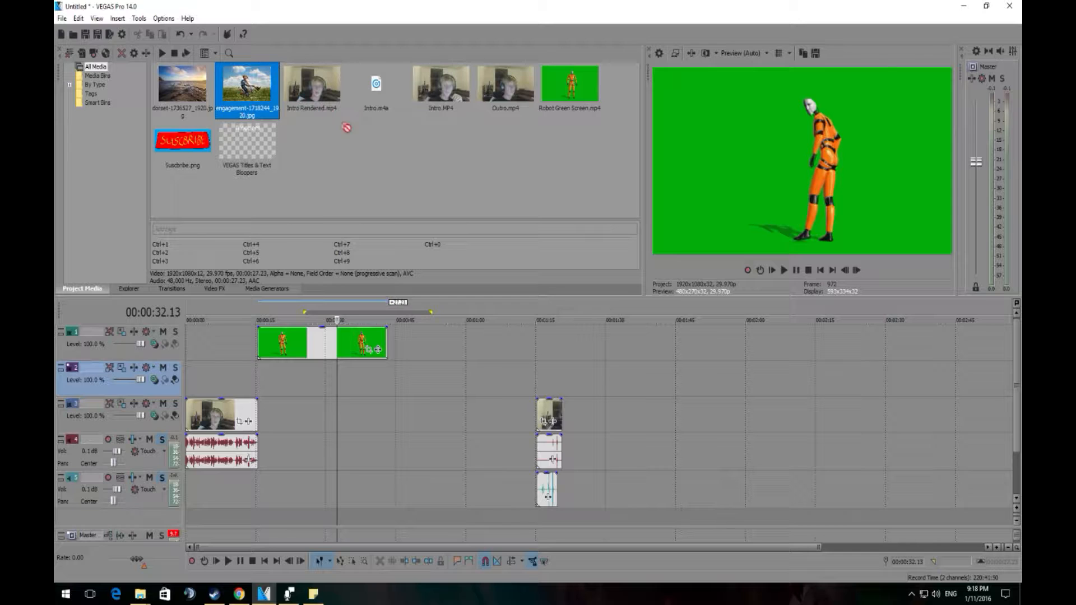
Place the engagement and dorset images consecutively on the second video track and extend them beneath the full robot green-screen clip
{"action": "left_click_drag", "start_coordinate": [417, 291], "coordinate": [265, 384]}
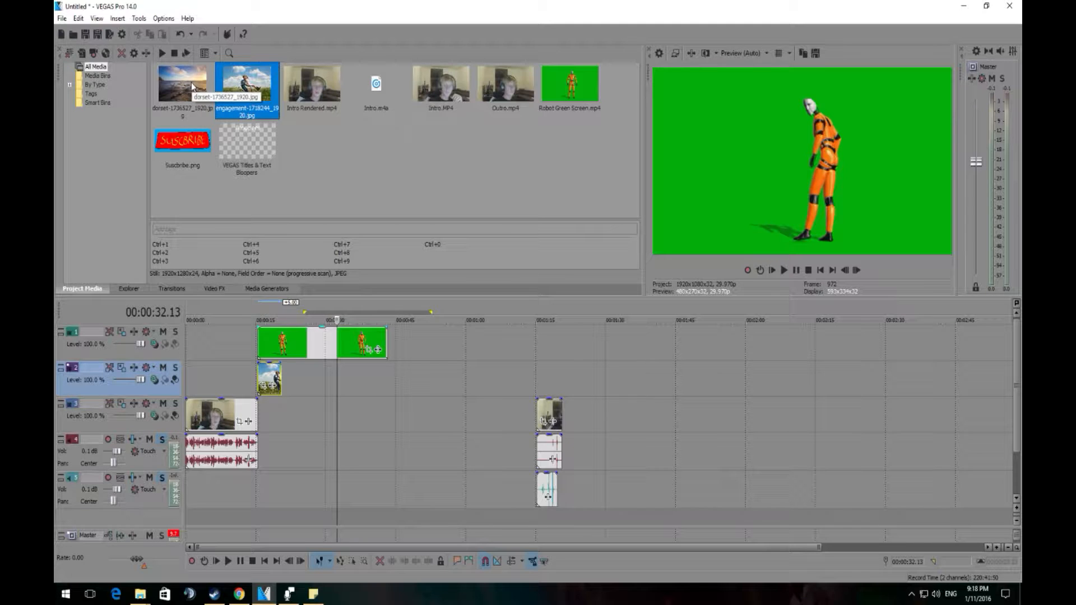
{"action": "left_click", "coordinate": [208, 84]}
{"action": "left_click_drag", "start_coordinate": [376, 294], "coordinate": [290, 387]}
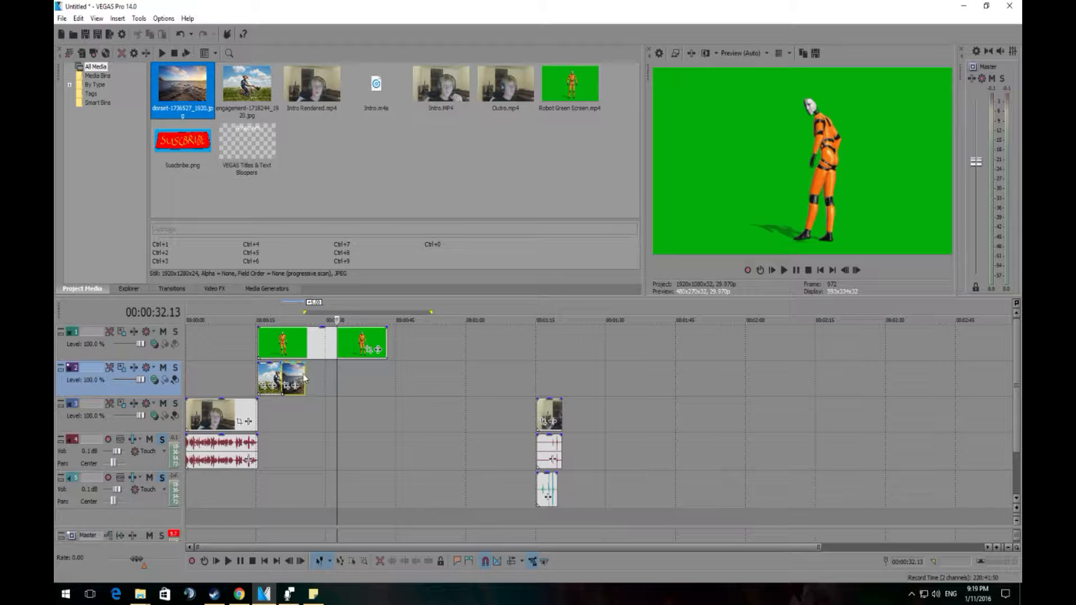
{"action": "mouse_move", "coordinate": [306, 372]}
{"action": "left_mouse_down"}
{"action": "mouse_move", "coordinate": [354, 372]}
{"action": "mouse_move", "coordinate": [328, 381]}
{"action": "mouse_move", "coordinate": [341, 382]}
{"action": "mouse_move", "coordinate": [308, 373]}
{"action": "left_mouse_up"}
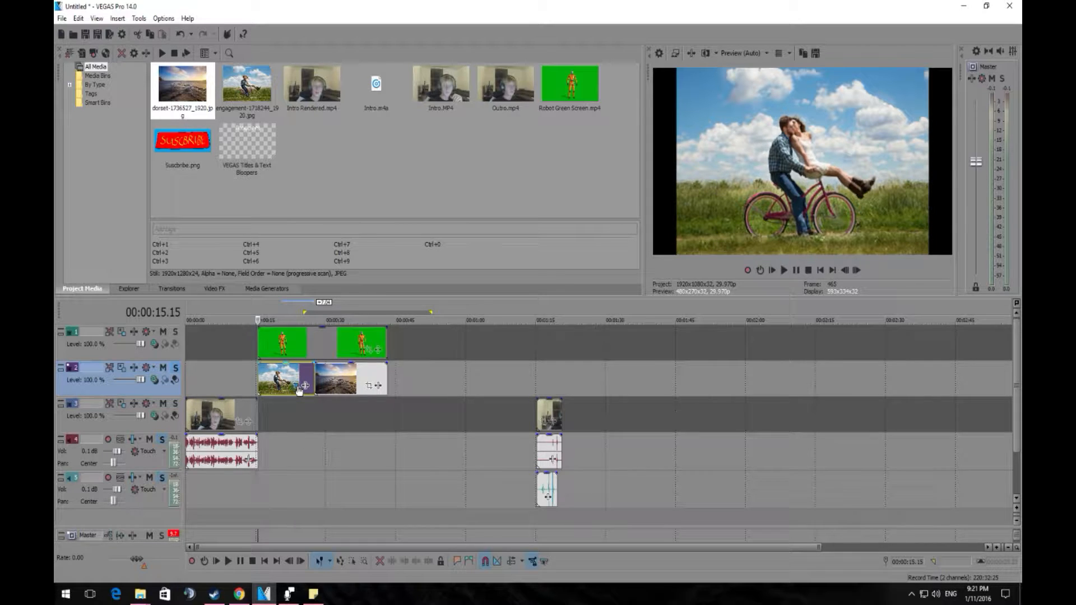
Crop the engagement image on the timeline with Match Output Aspect so it fills the frame
{"action": "right_click", "coordinate": [281, 380]}
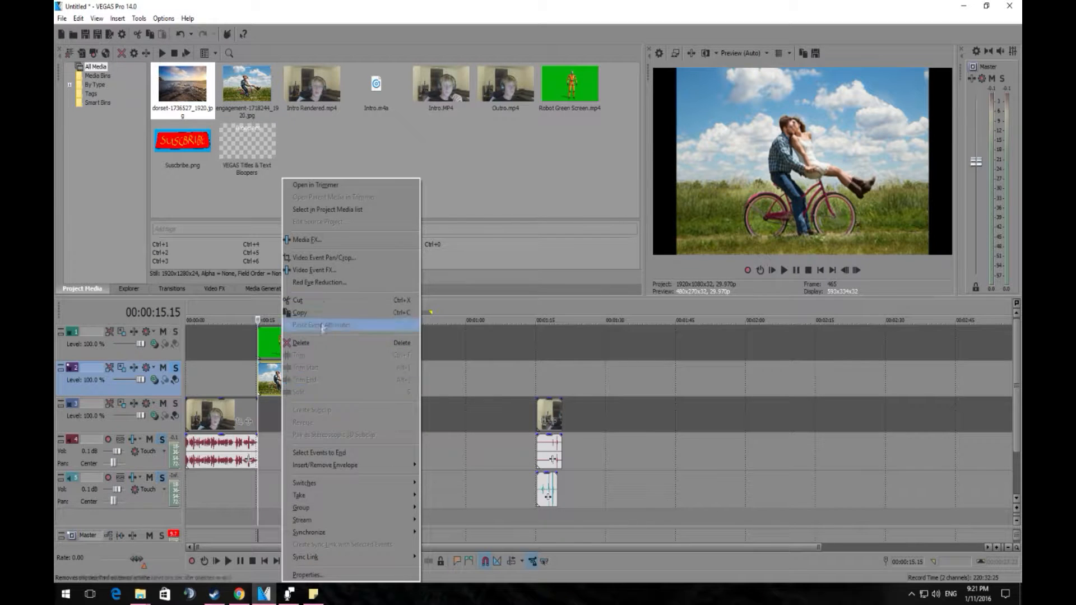
{"action": "left_click", "coordinate": [323, 259]}
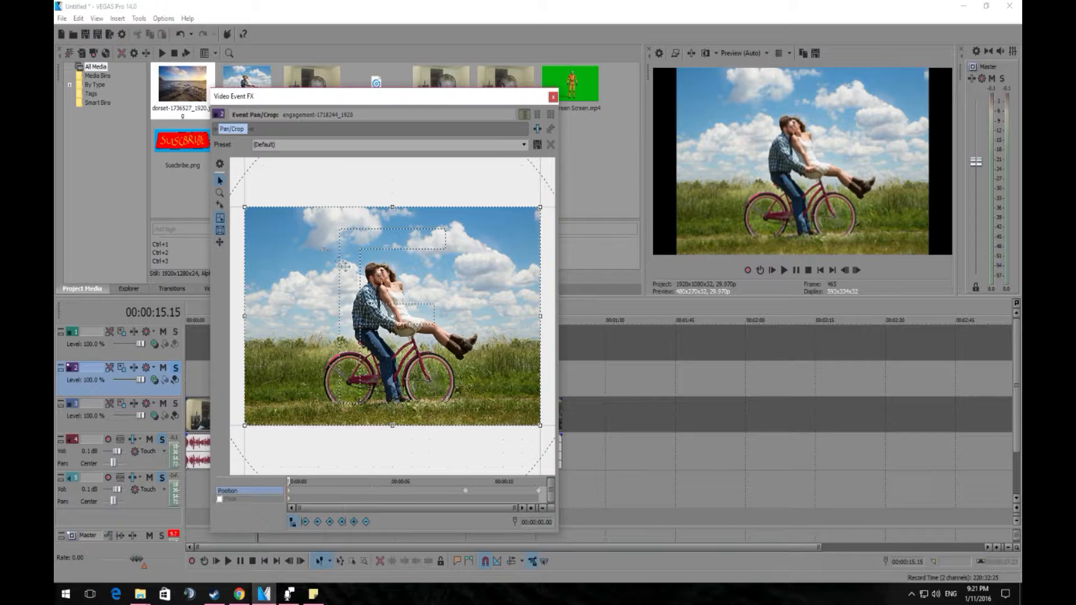
{"action": "right_click", "coordinate": [389, 315]}
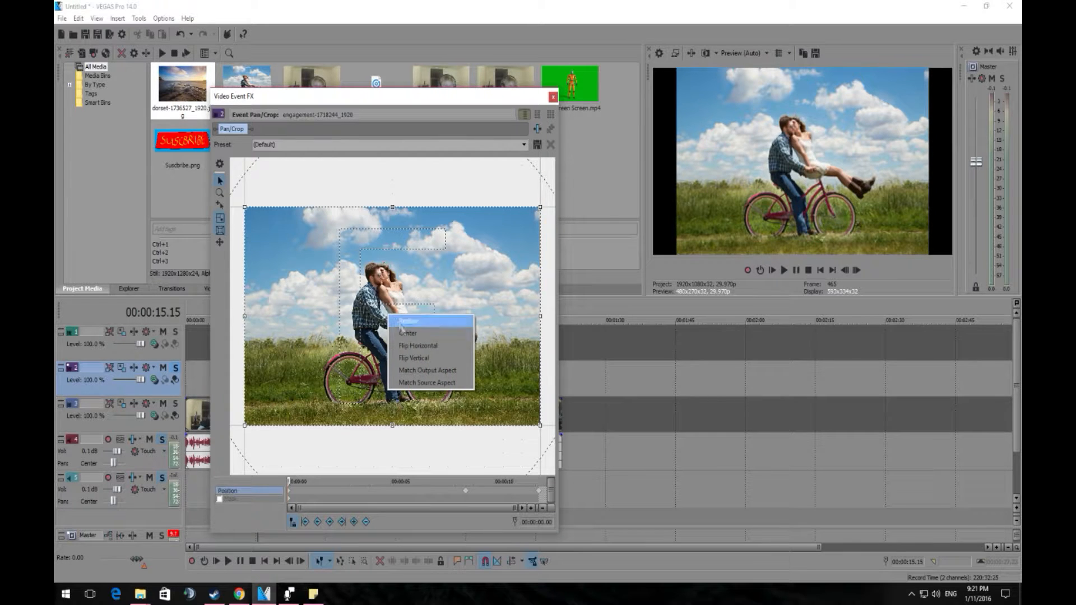
{"action": "left_click", "coordinate": [412, 370]}
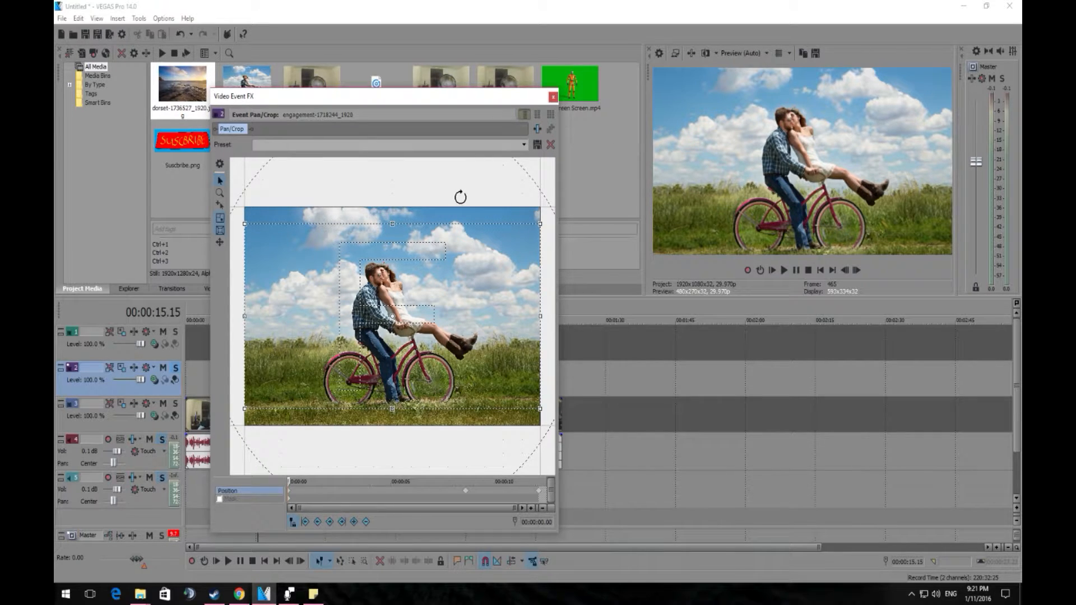
{"action": "left_click", "coordinate": [554, 97]}
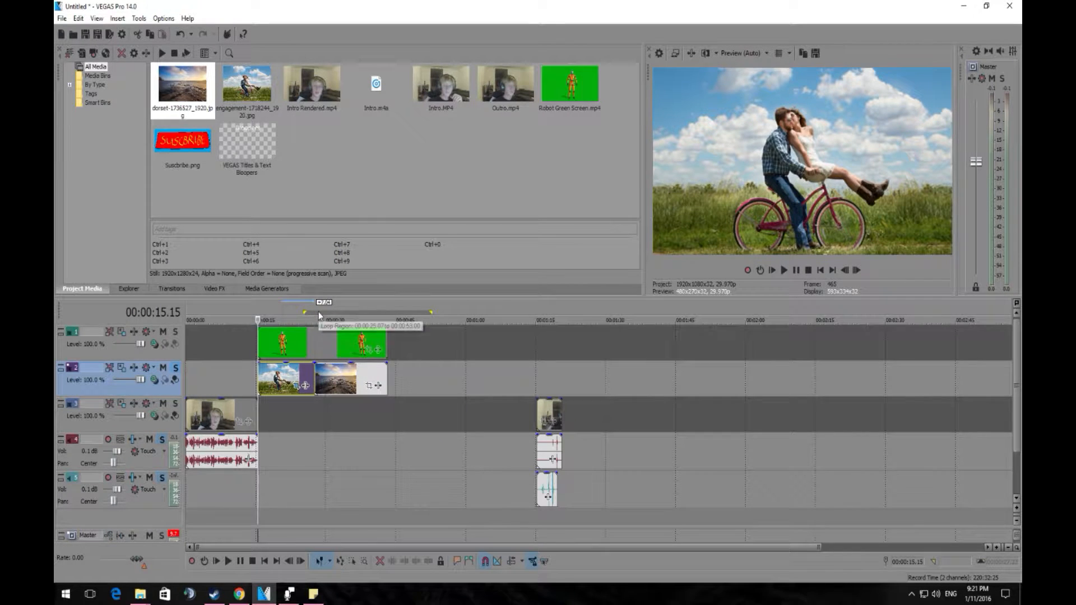
Crop the dorset image with Match Output Aspect and turn off solo on the second video track
{"action": "left_click", "coordinate": [317, 367]}
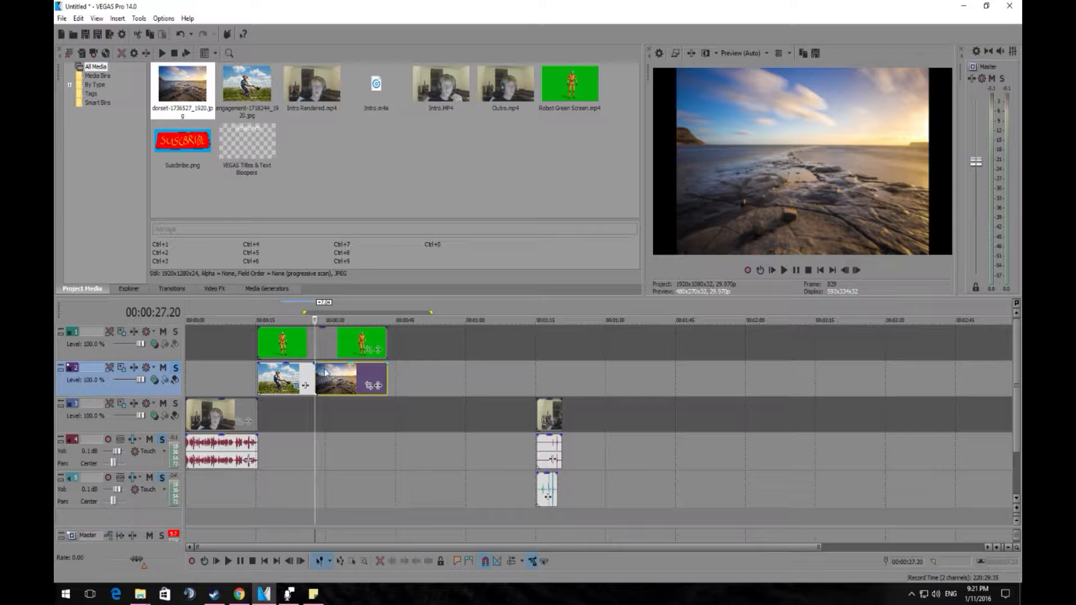
{"action": "left_click", "coordinate": [369, 386]}
{"action": "right_click", "coordinate": [486, 265]}
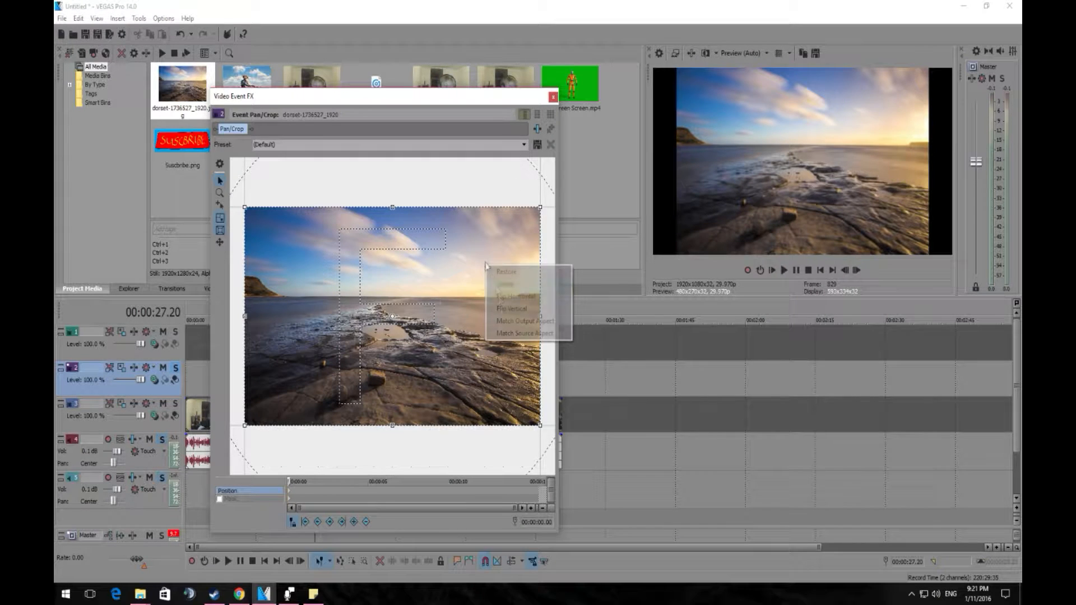
{"action": "left_click", "coordinate": [505, 325]}
{"action": "left_click", "coordinate": [553, 97]}
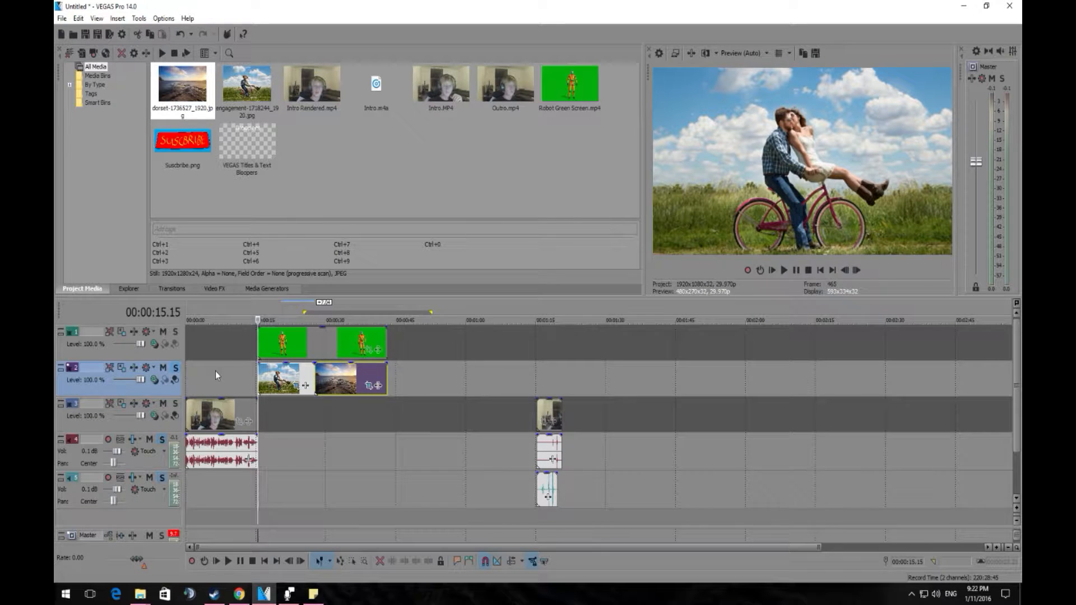
{"action": "left_click", "coordinate": [178, 371]}
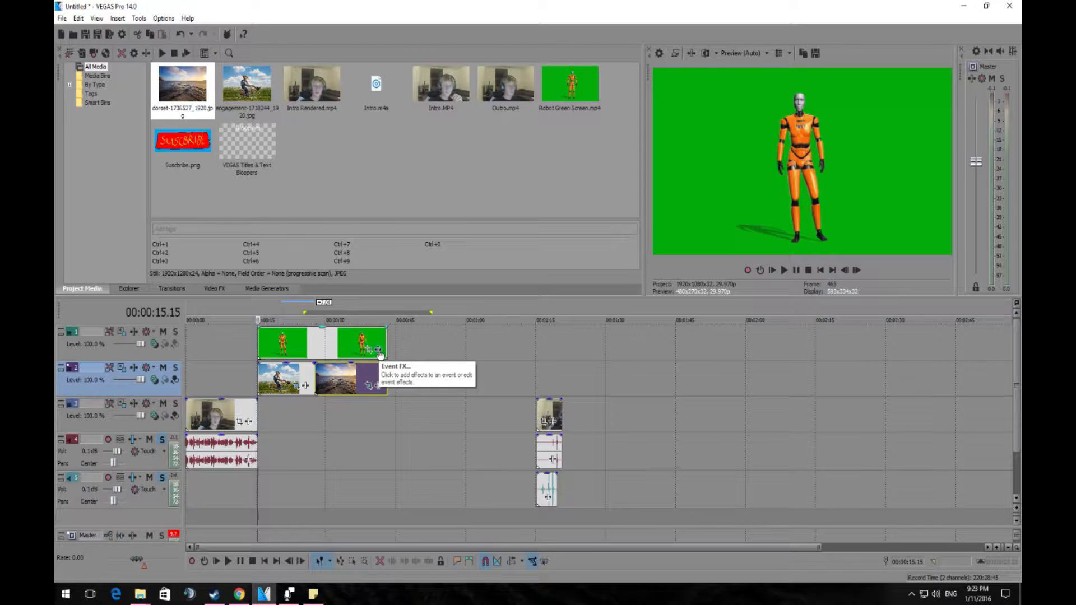
Add the VEGAS Chroma Keyer effect to the Robot Green Screen clip on the first track
{"action": "right_click", "coordinate": [325, 349]}
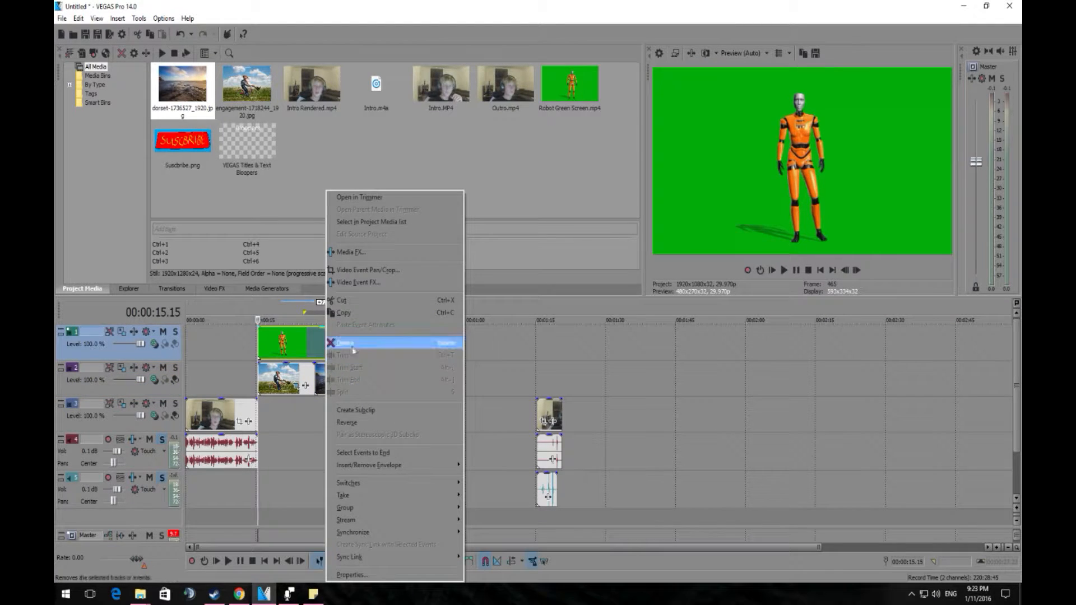
{"action": "left_click", "coordinate": [397, 283]}
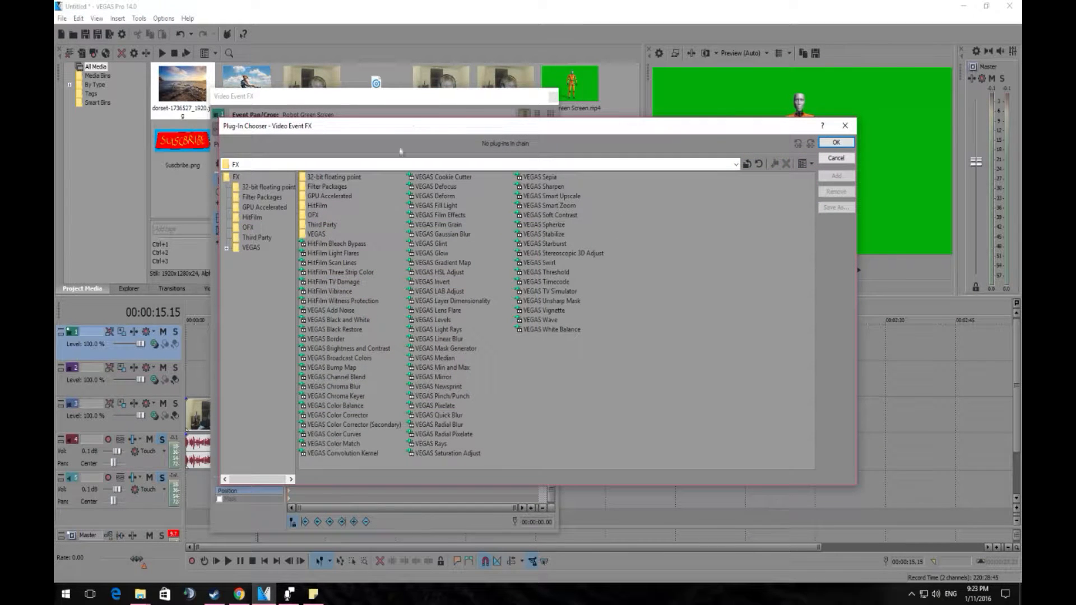
{"action": "left_click_drag", "start_coordinate": [411, 125], "coordinate": [374, 160]}
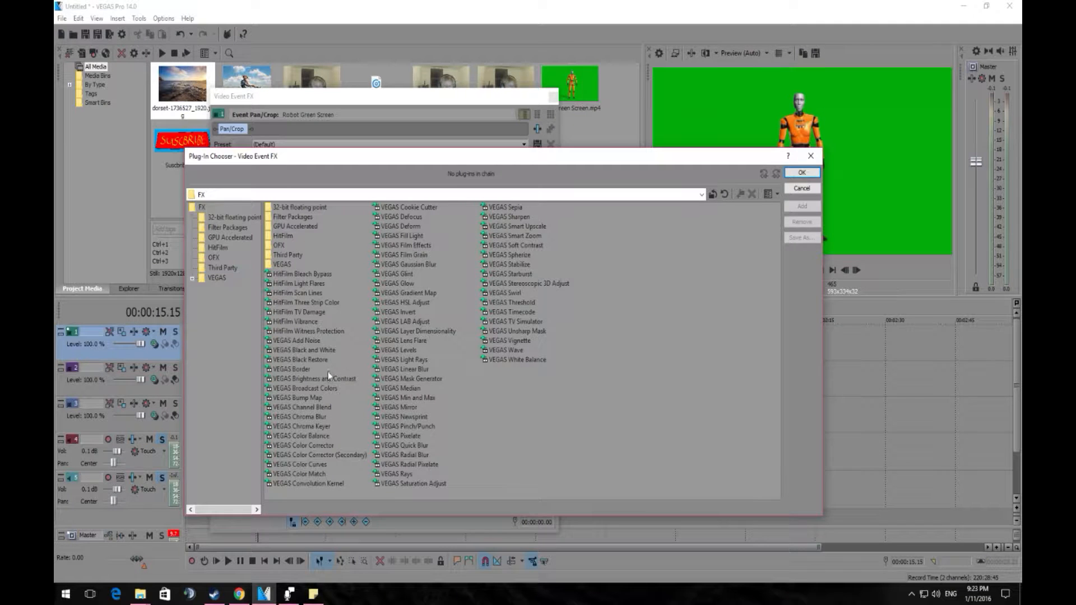
{"action": "double_click", "coordinate": [313, 428]}
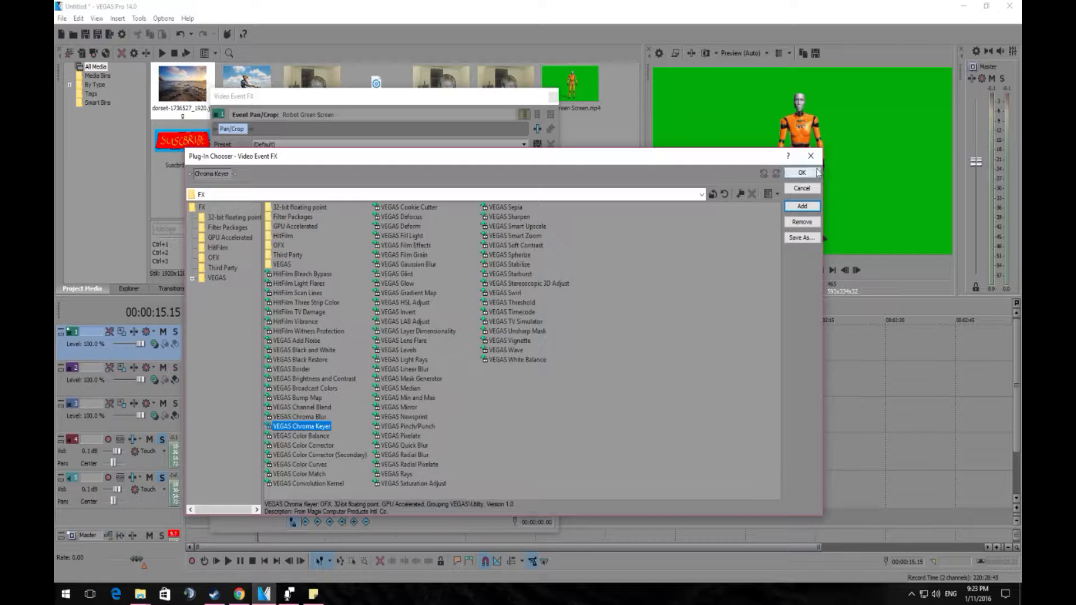
{"action": "left_click", "coordinate": [802, 173]}
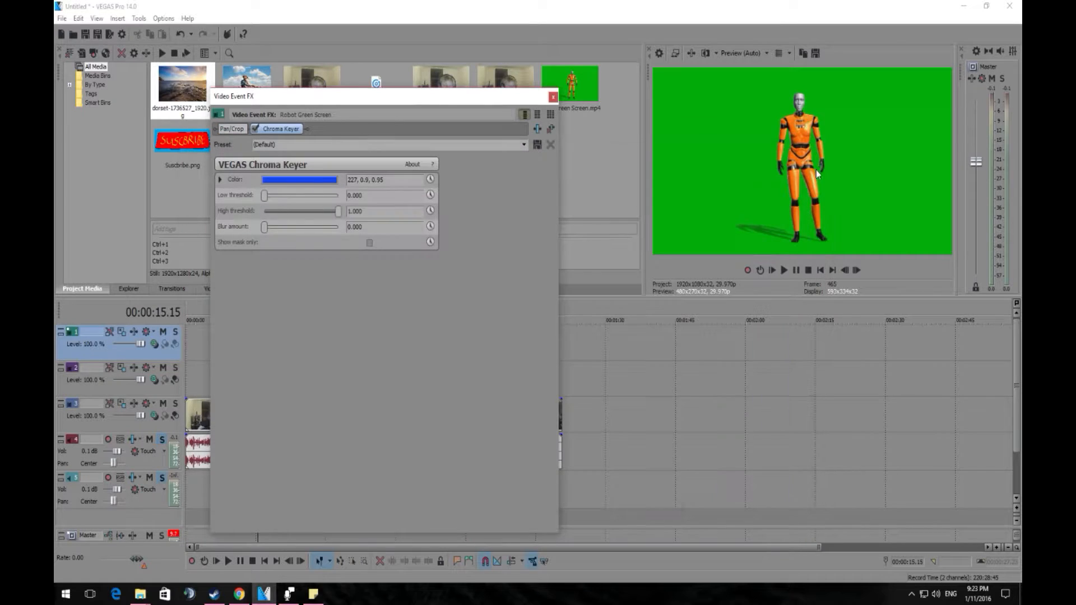
Set the Chroma Keyer color by sampling the green background beside the robot in the preview with the eyedropper
{"action": "left_click", "coordinate": [310, 178]}
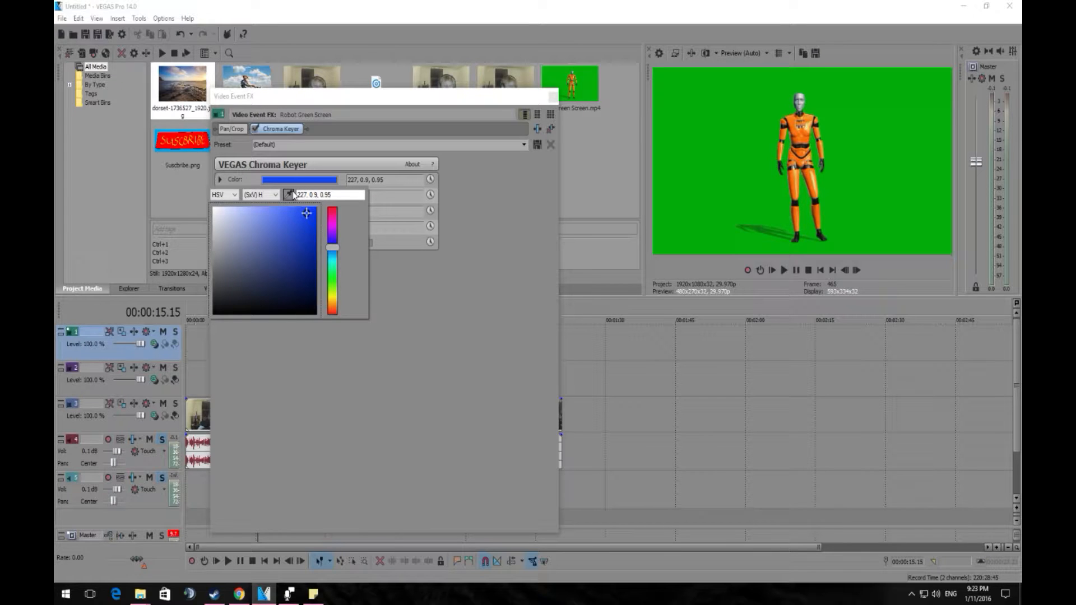
{"action": "left_click", "coordinate": [289, 194]}
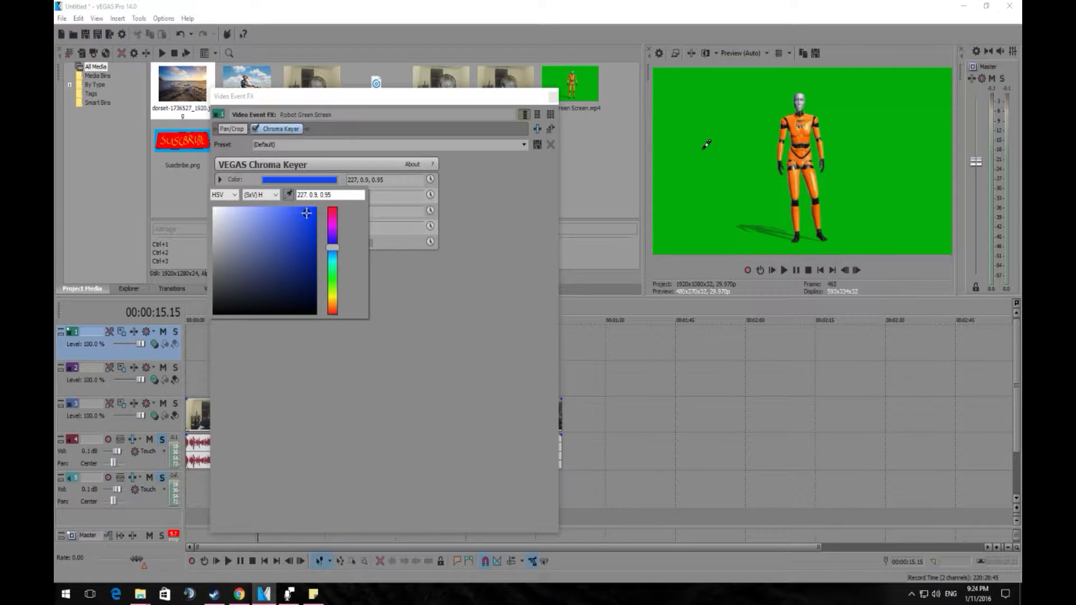
{"action": "left_click", "coordinate": [703, 148]}
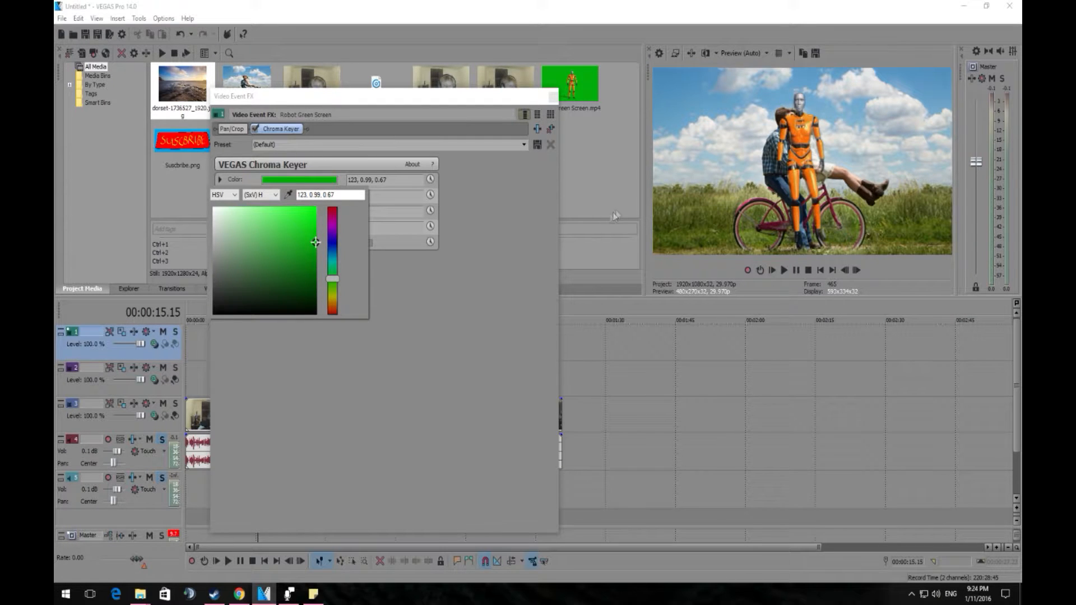
{"action": "left_click", "coordinate": [516, 243]}
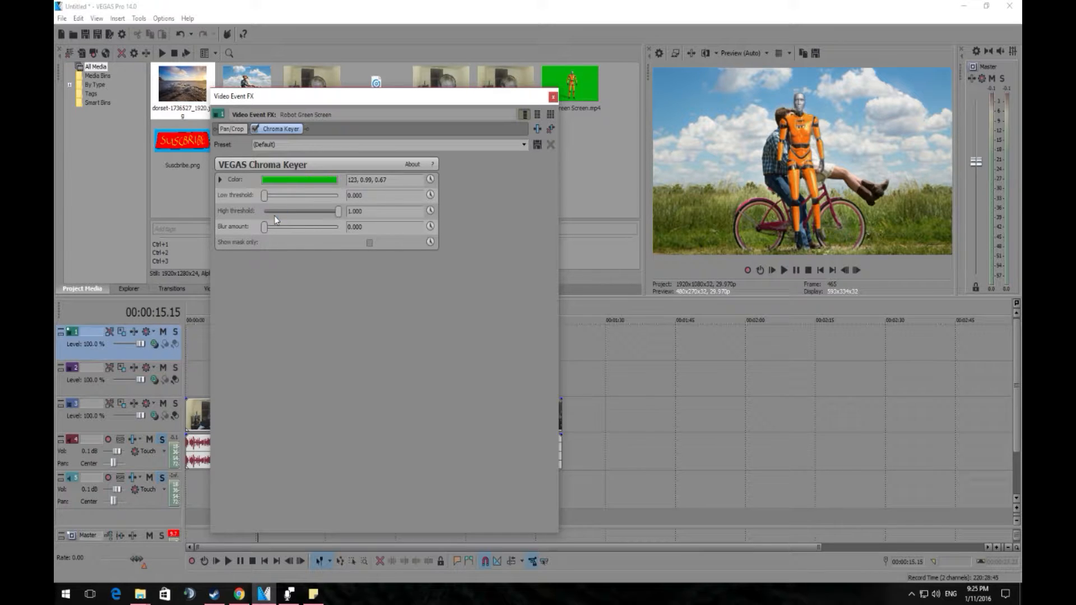
Read the Chroma Keyer help descriptions of the threshold, blur and mask settings
{"action": "left_click", "coordinate": [435, 166]}
{"action": "scroll", "coordinate": [439, 270], "scroll_direction": "down", "scroll_amount": 5}
{"action": "scroll", "coordinate": [439, 271], "scroll_direction": "down", "scroll_amount": 6}
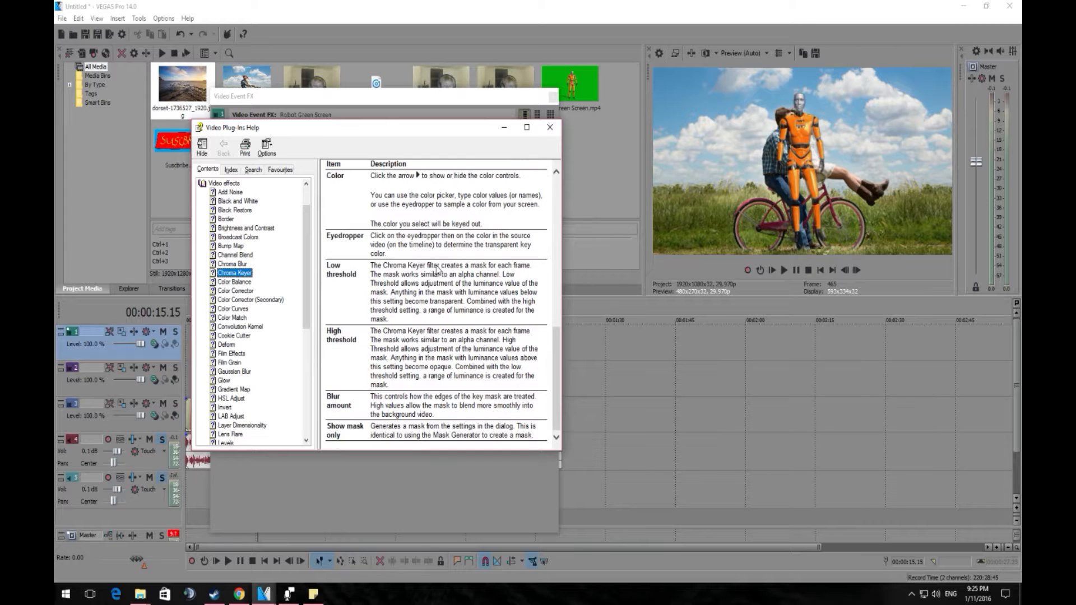
{"action": "left_click", "coordinate": [549, 128]}
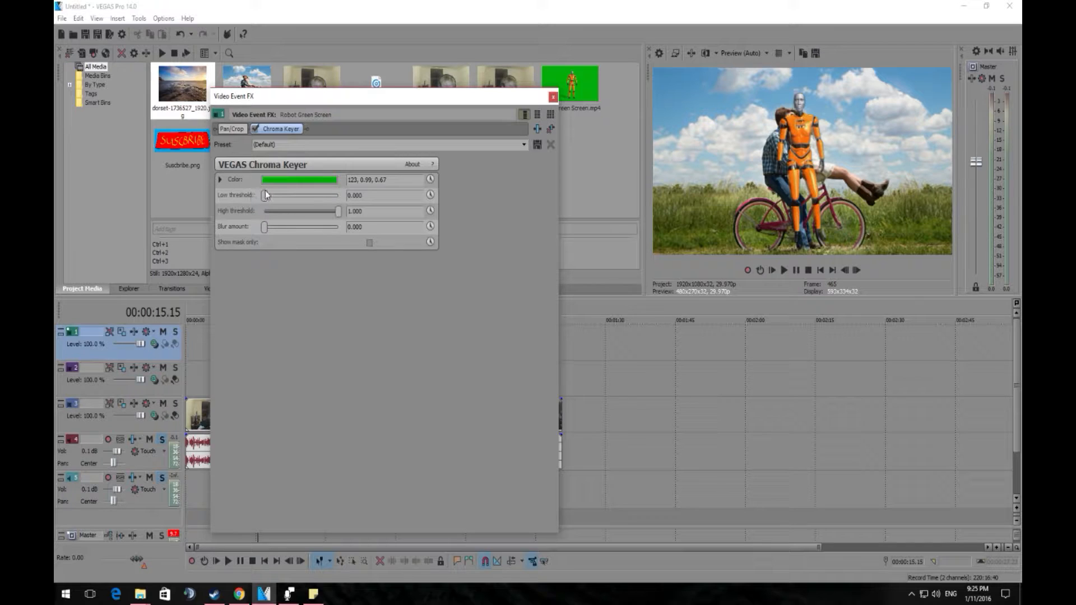
Lower the Chroma Keyer's high threshold to about 0.238 and try out the blur amount
{"action": "left_click_drag", "start_coordinate": [337, 212], "coordinate": [327, 216]}
{"action": "left_click_drag", "start_coordinate": [327, 216], "coordinate": [281, 227]}
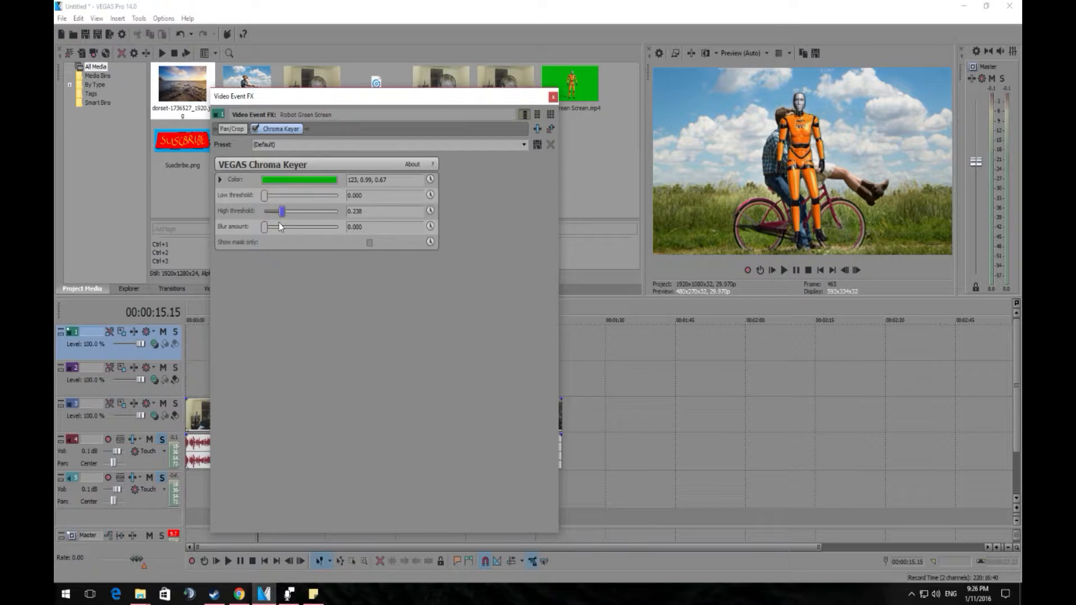
{"action": "left_click_drag", "start_coordinate": [278, 223], "coordinate": [285, 224]}
{"action": "mouse_move", "coordinate": [264, 230]}
{"action": "left_mouse_down"}
{"action": "mouse_move", "coordinate": [272, 229]}
{"action": "mouse_move", "coordinate": [261, 226]}
{"action": "left_mouse_up"}
{"action": "left_click", "coordinate": [553, 97]}
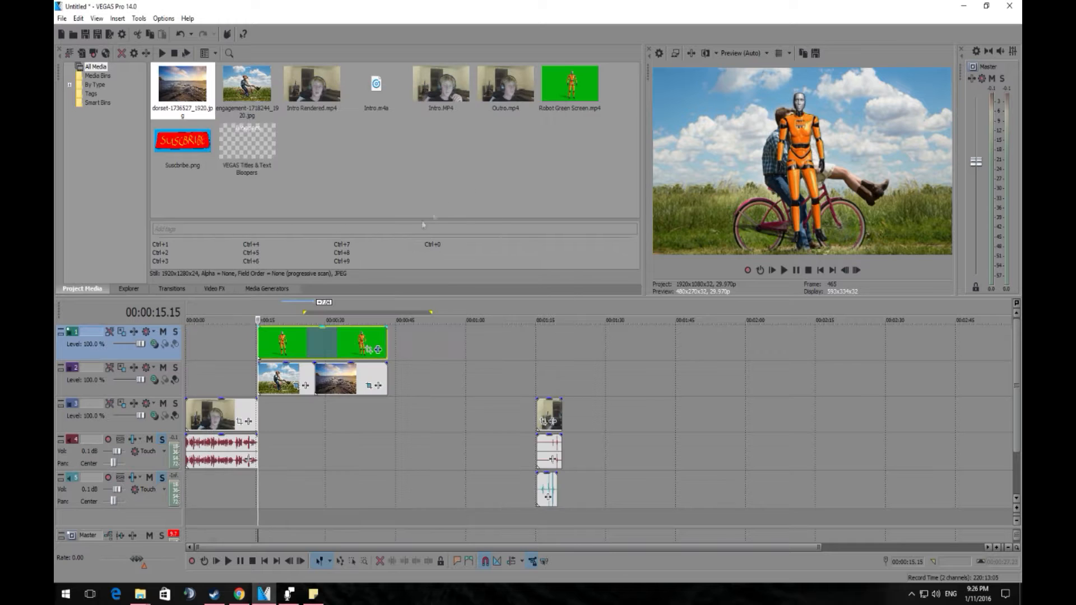
Shrink the robot with Pan/Crop, place it behind the bicycle's rear wheel beside the couple, and play the composite
{"action": "left_click", "coordinate": [371, 351]}
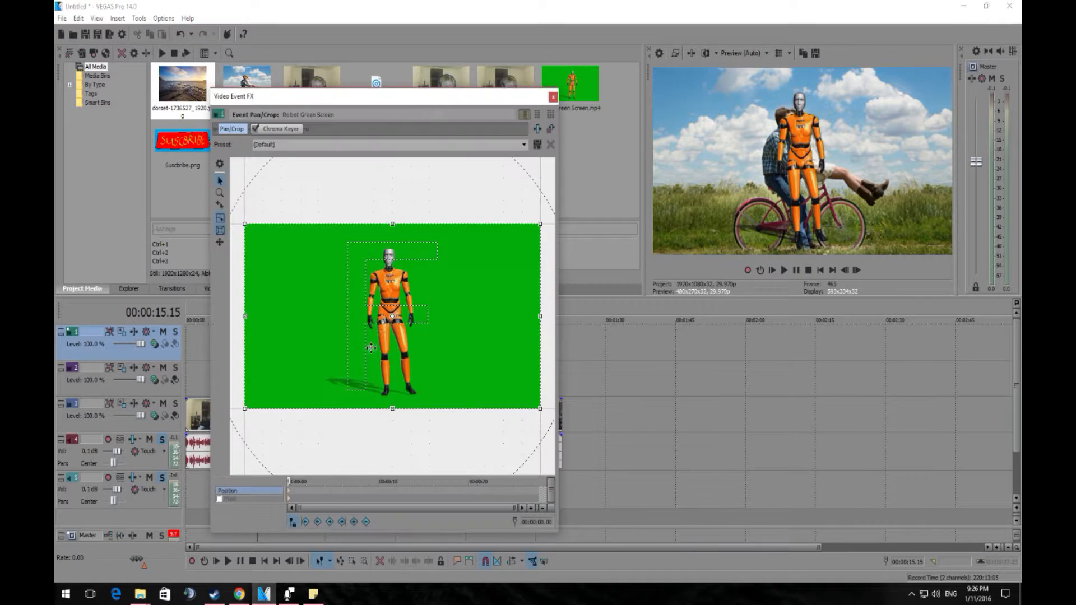
{"action": "scroll", "coordinate": [529, 229], "scroll_direction": "down", "scroll_amount": 3}
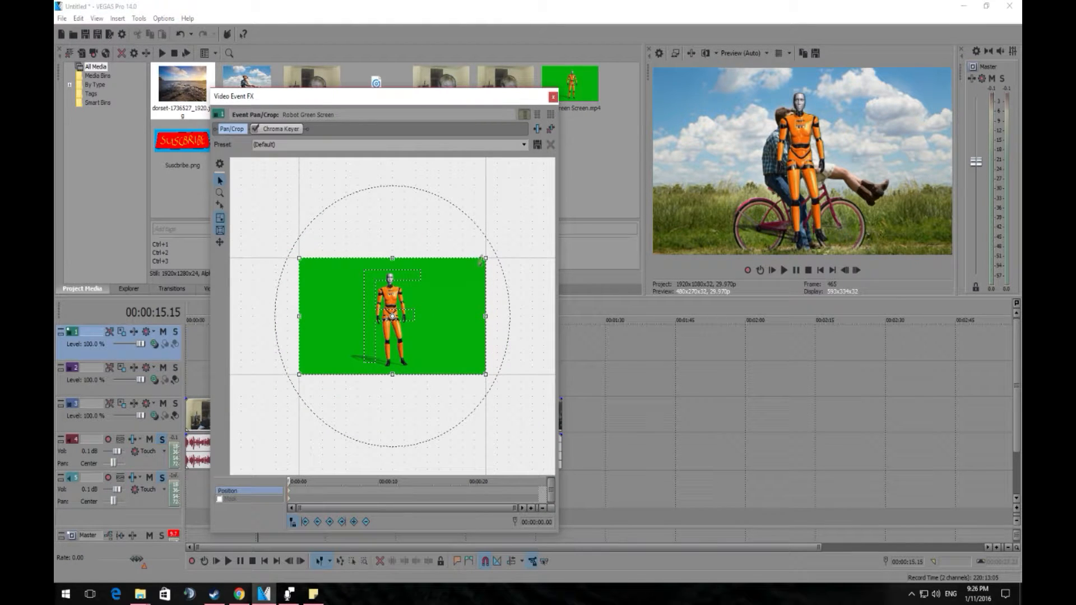
{"action": "left_click_drag", "start_coordinate": [485, 258], "coordinate": [532, 221]}
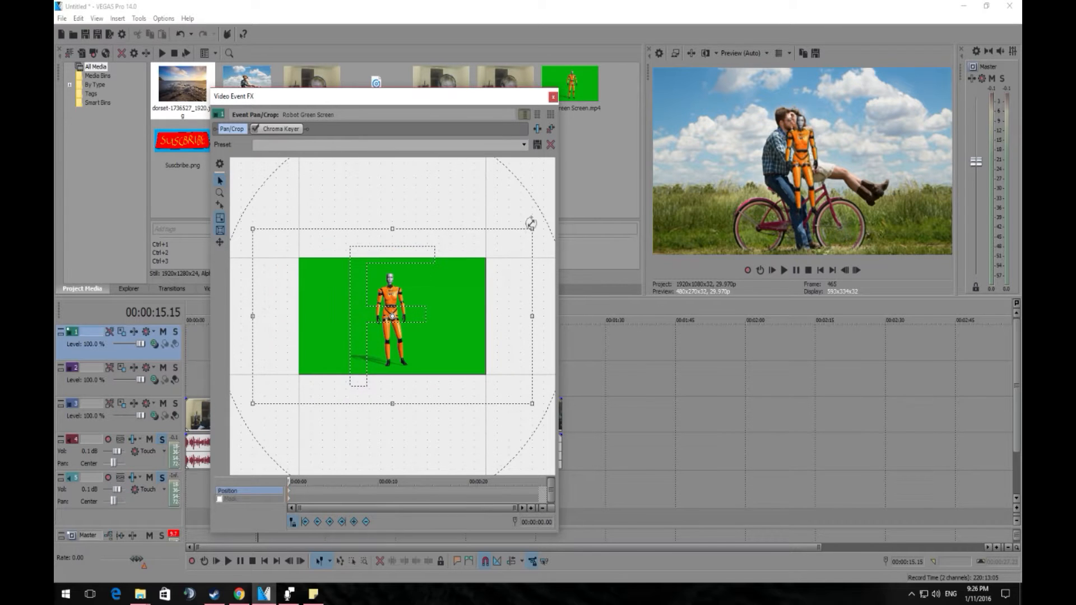
{"action": "left_click_drag", "start_coordinate": [405, 310], "coordinate": [489, 279]}
{"action": "left_click", "coordinate": [553, 97]}
{"action": "key", "text": "space"}
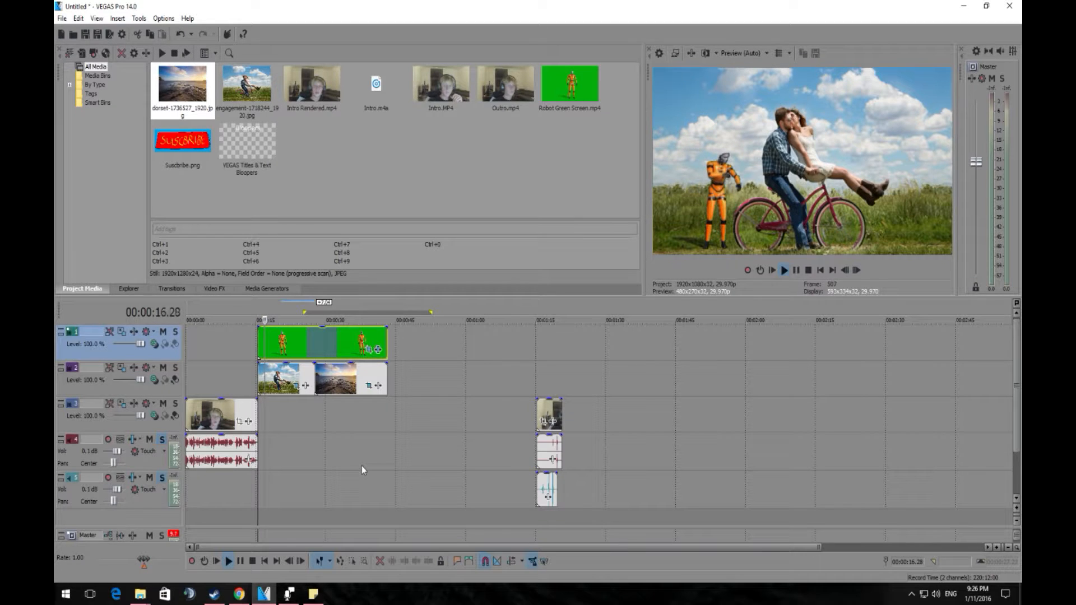
{"action": "left_click", "coordinate": [350, 310]}
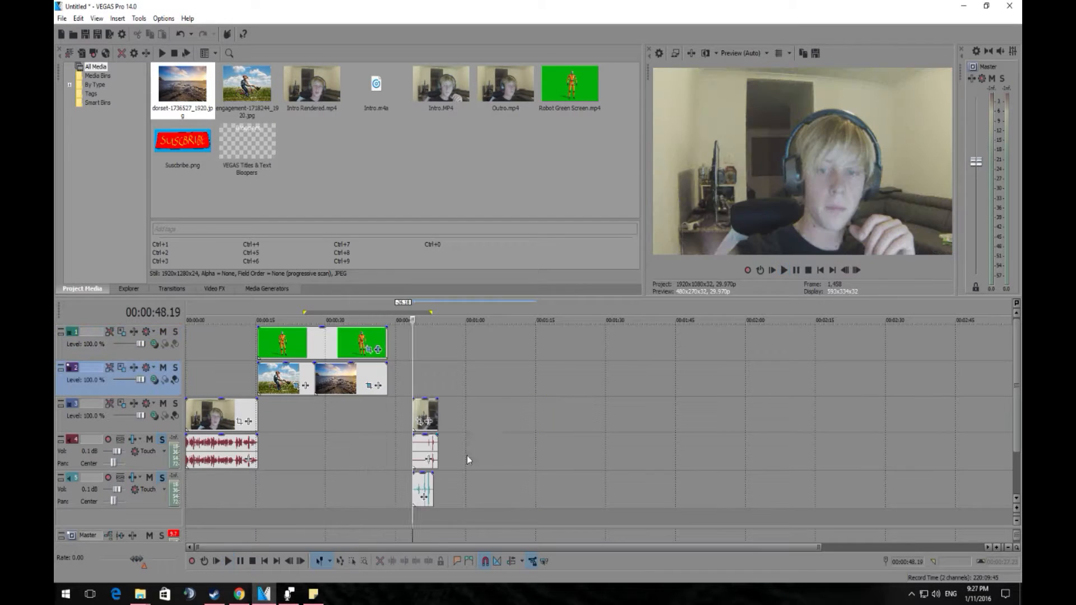
Play the outro clip near 00:00:48 with both audio tracks to compare their sync
{"action": "scroll", "coordinate": [422, 443], "scroll_direction": "up", "scroll_amount": 6}
{"action": "scroll", "coordinate": [544, 470], "scroll_direction": "up", "scroll_amount": 3}
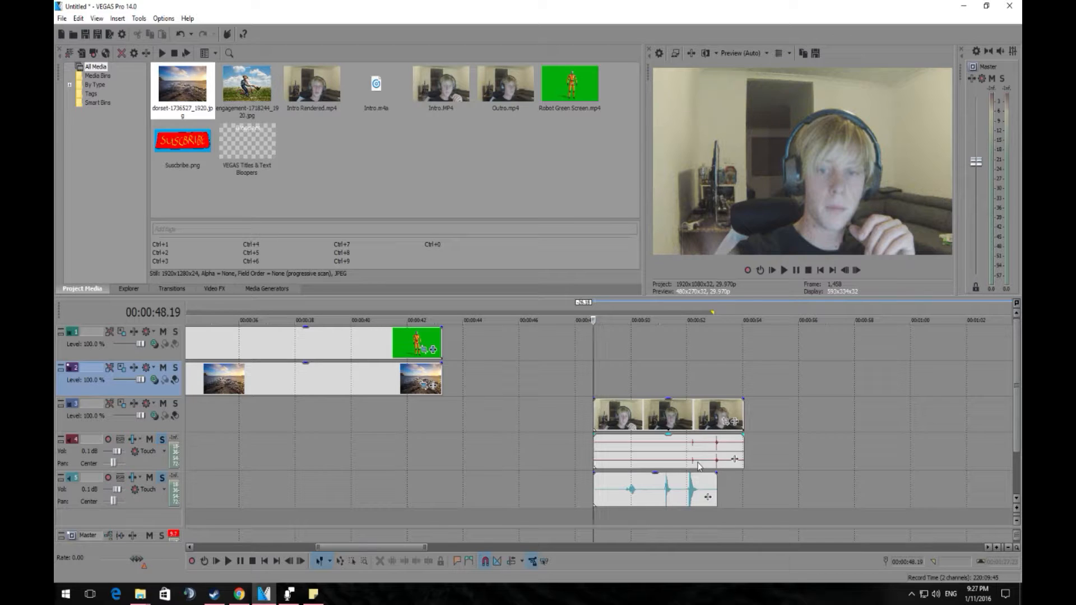
{"action": "key", "text": "space"}
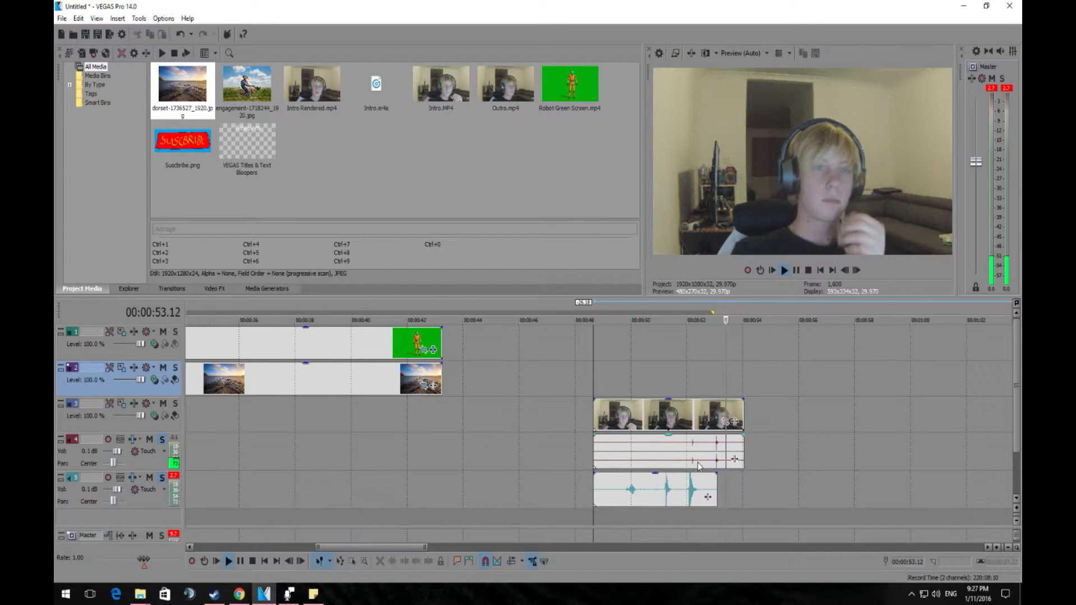
{"action": "key", "text": "space"}
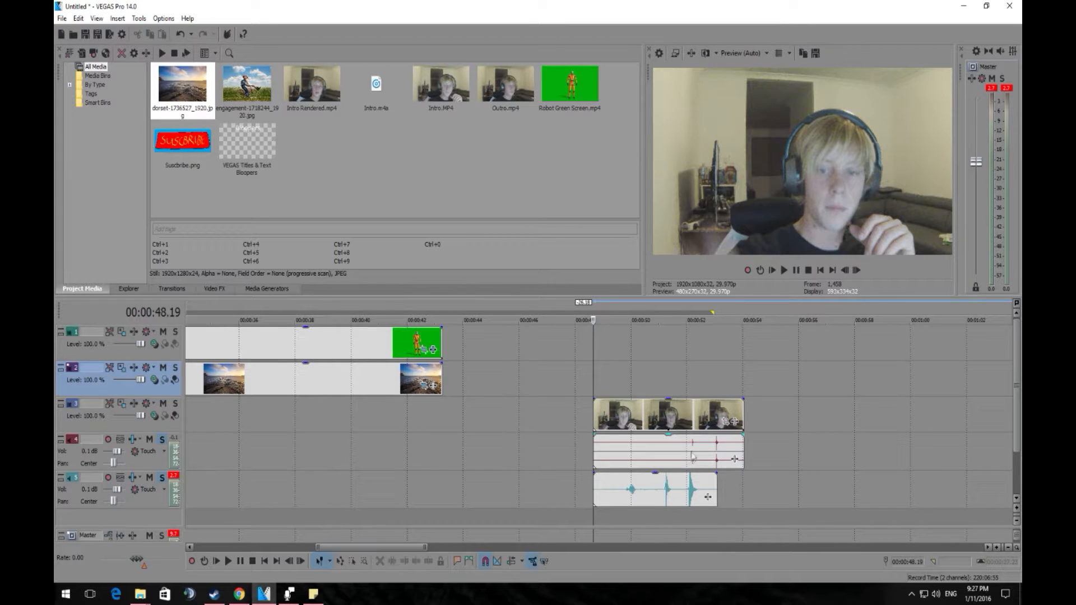
Turn off solo on audio track 5 and play the outro with only track 4's sound
{"action": "left_click", "coordinate": [161, 480]}
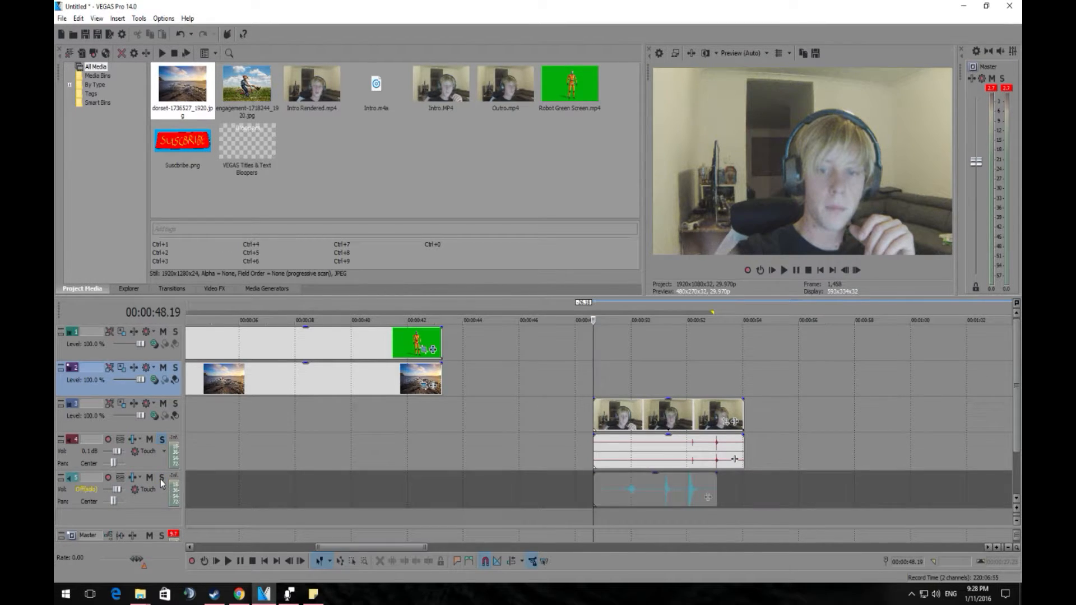
{"action": "key", "text": "space"}
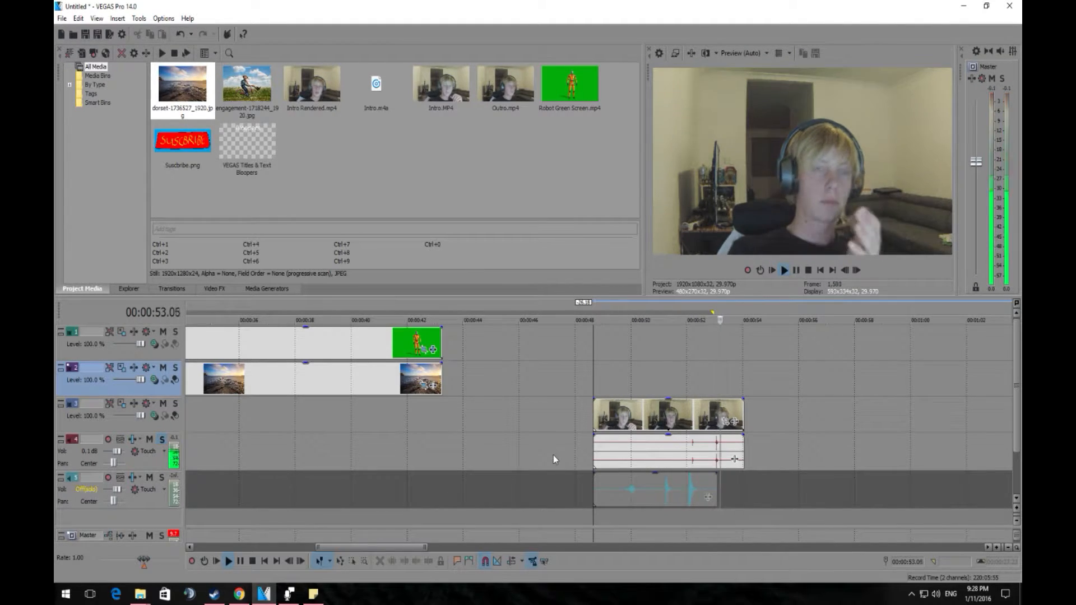
Turn off solo on track 4 and shift track 5's audio so its first clap lines up with track 4's clap at 00:00:52.07
{"action": "left_click", "coordinate": [162, 440]}
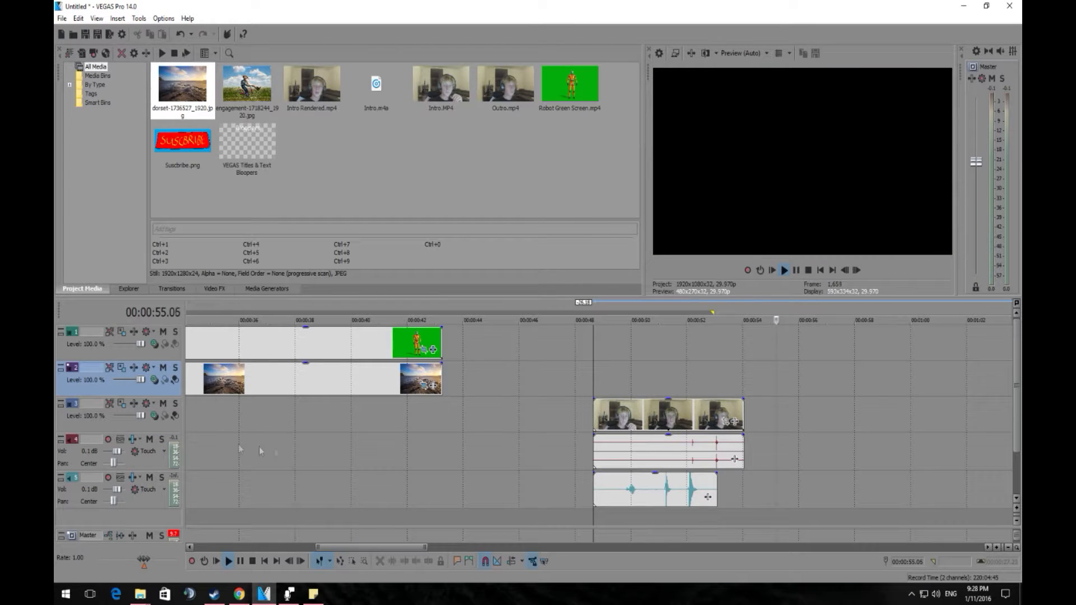
{"action": "key", "text": "space"}
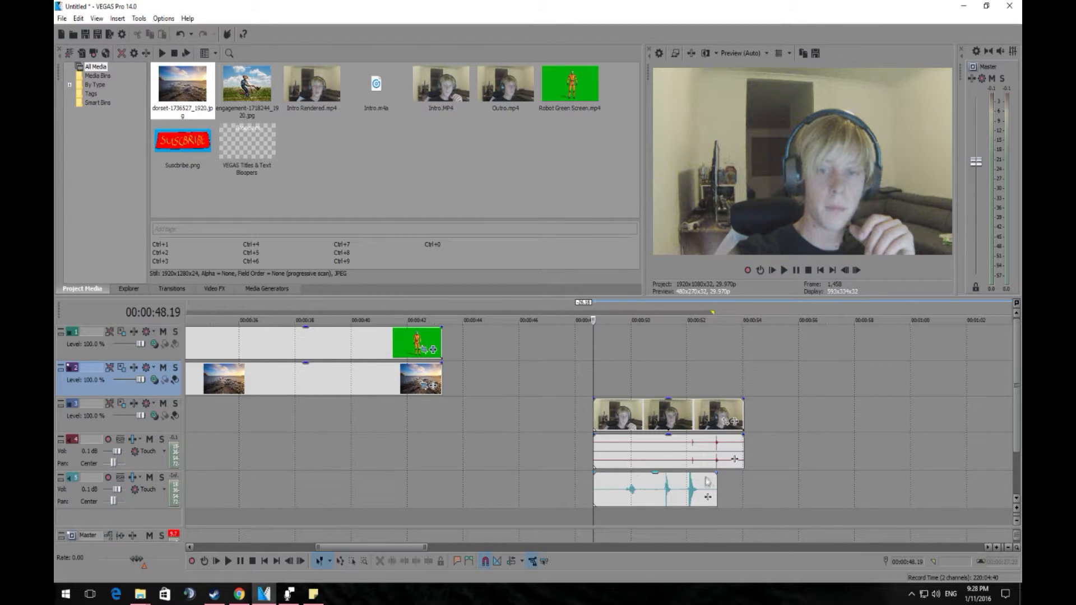
{"action": "left_click", "coordinate": [693, 462]}
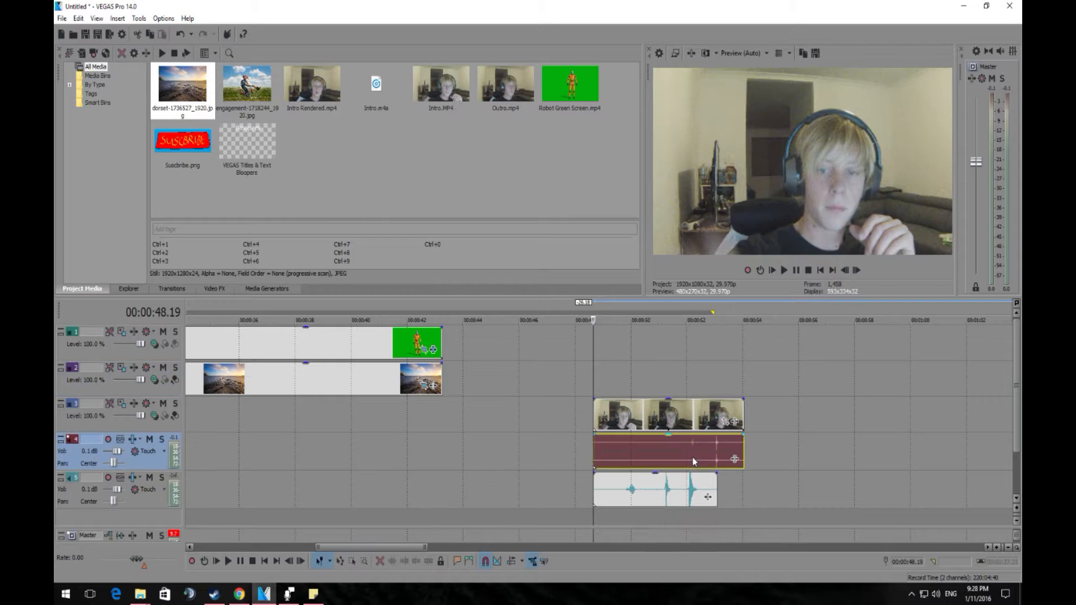
{"action": "scroll", "coordinate": [694, 479], "scroll_direction": "up", "scroll_amount": 10}
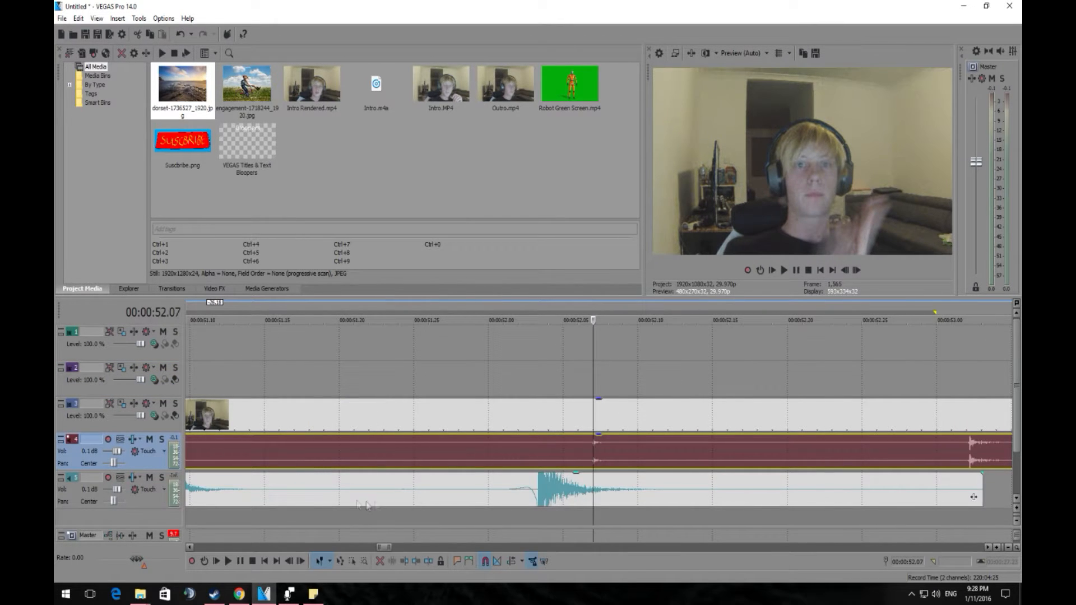
{"action": "left_click_drag", "start_coordinate": [286, 496], "coordinate": [714, 499]}
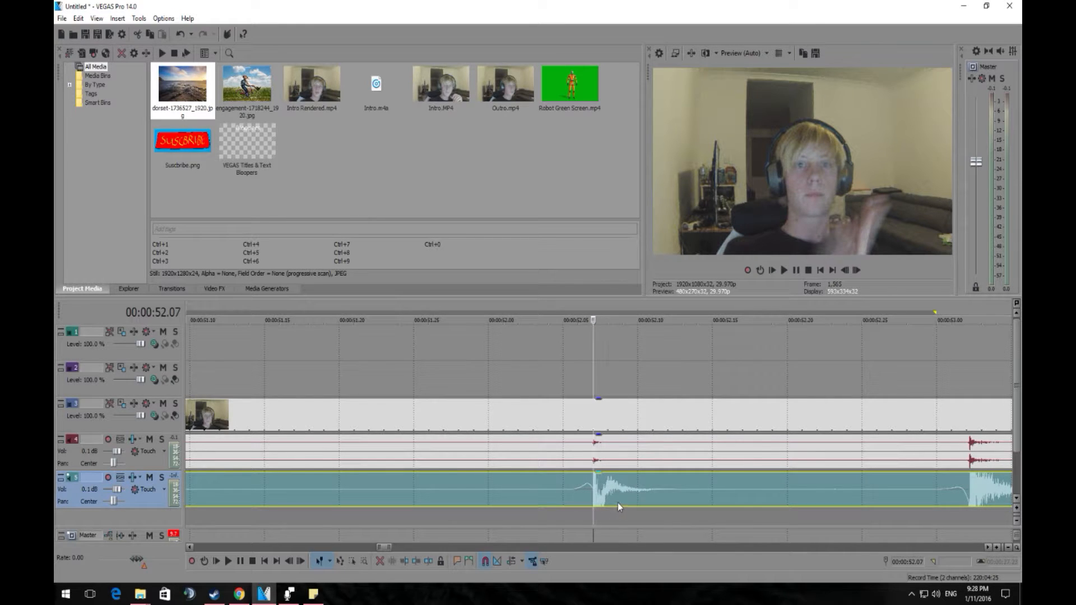
Play the realigned outro audio and examine both waveforms up close at the second clap near 00:00:53.02
{"action": "scroll", "coordinate": [618, 503], "scroll_direction": "down", "scroll_amount": 3}
{"action": "key", "text": "space"}
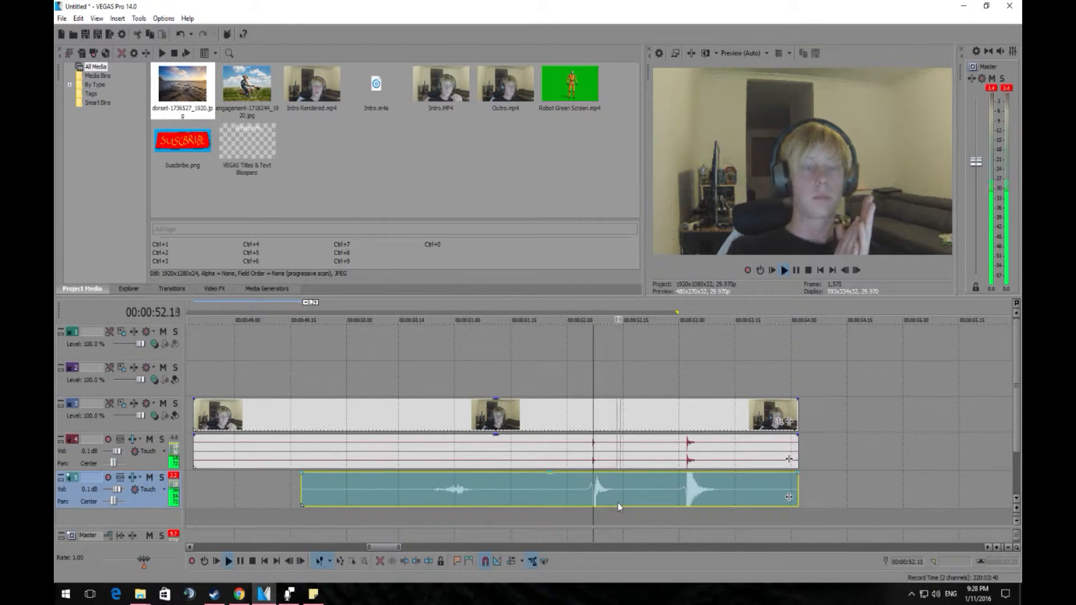
{"action": "key", "text": "space"}
{"action": "left_click", "coordinate": [687, 493]}
{"action": "scroll", "coordinate": [686, 491], "scroll_direction": "up", "scroll_amount": 4}
{"action": "scroll", "coordinate": [690, 491], "scroll_direction": "up", "scroll_amount": 6}
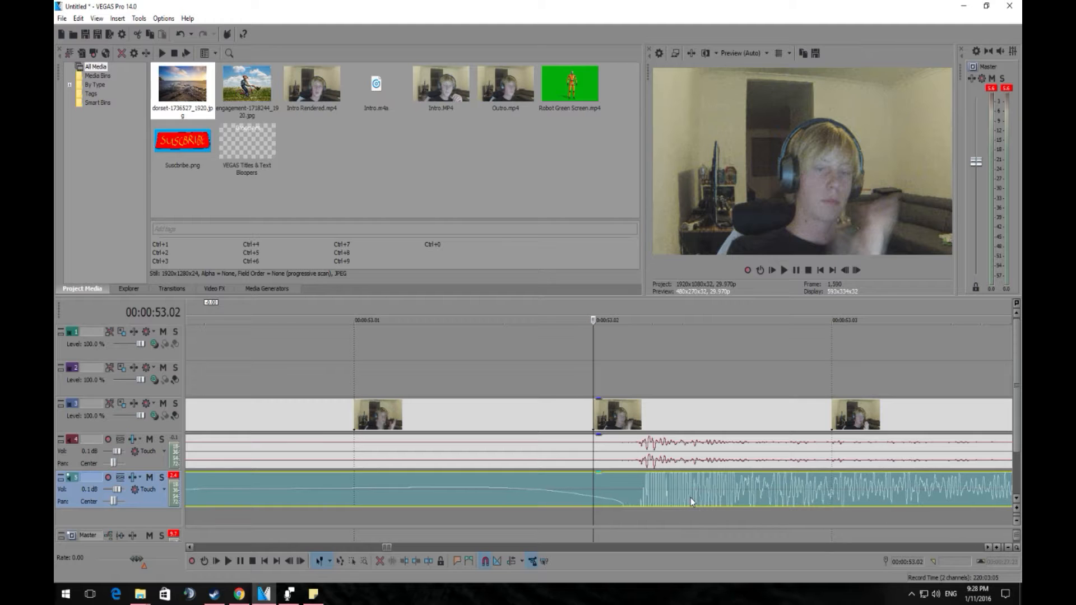
{"action": "scroll", "coordinate": [690, 502], "scroll_direction": "down", "scroll_amount": 1}
{"action": "scroll", "coordinate": [689, 503], "scroll_direction": "down", "scroll_amount": 5}
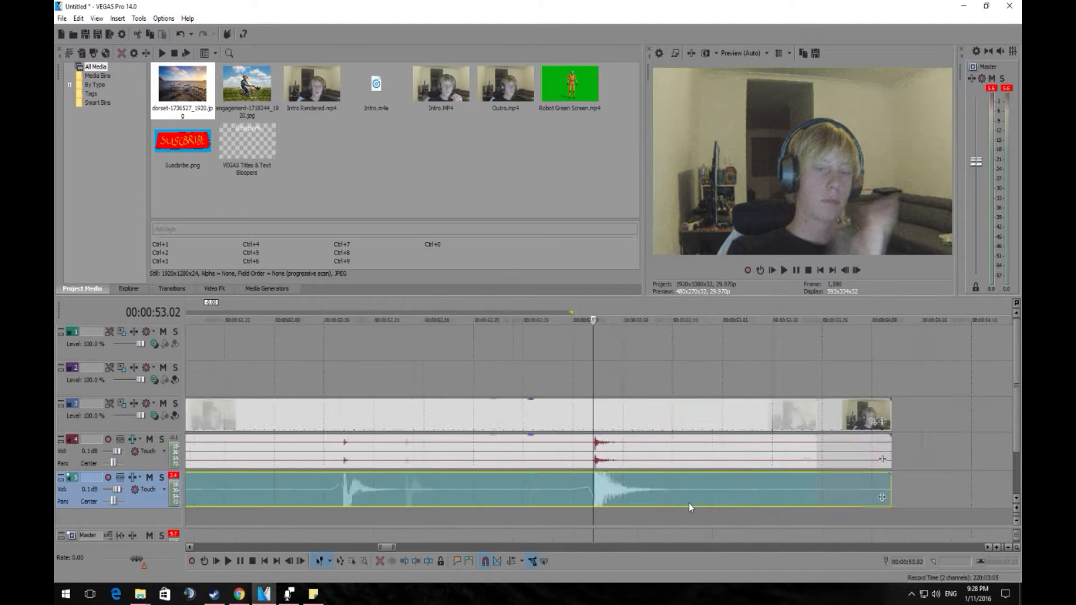
Play the outro from 00:00:50.15 with both audio tracks and compare their peaks at the second clap
{"action": "left_click", "coordinate": [452, 371]}
{"action": "key", "text": "space"}
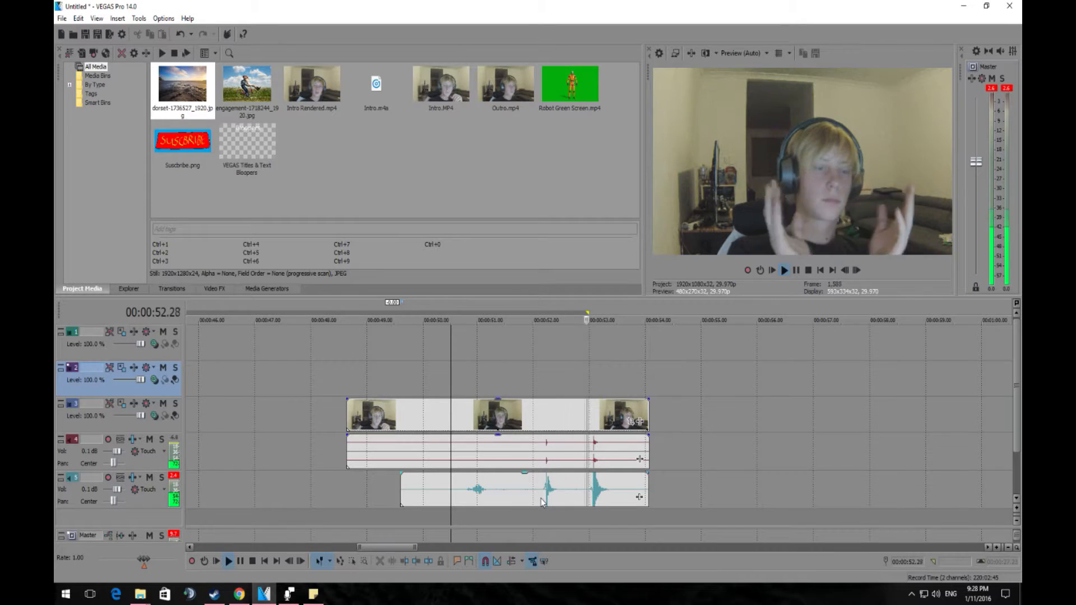
{"action": "key", "text": "space"}
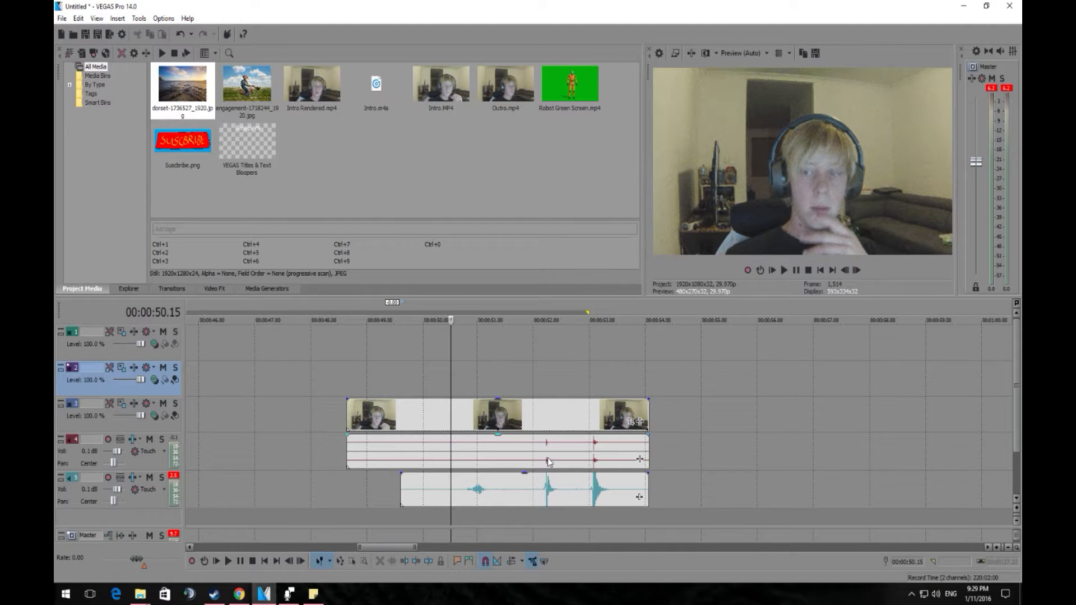
{"action": "scroll", "coordinate": [549, 461], "scroll_direction": "down", "scroll_amount": 2}
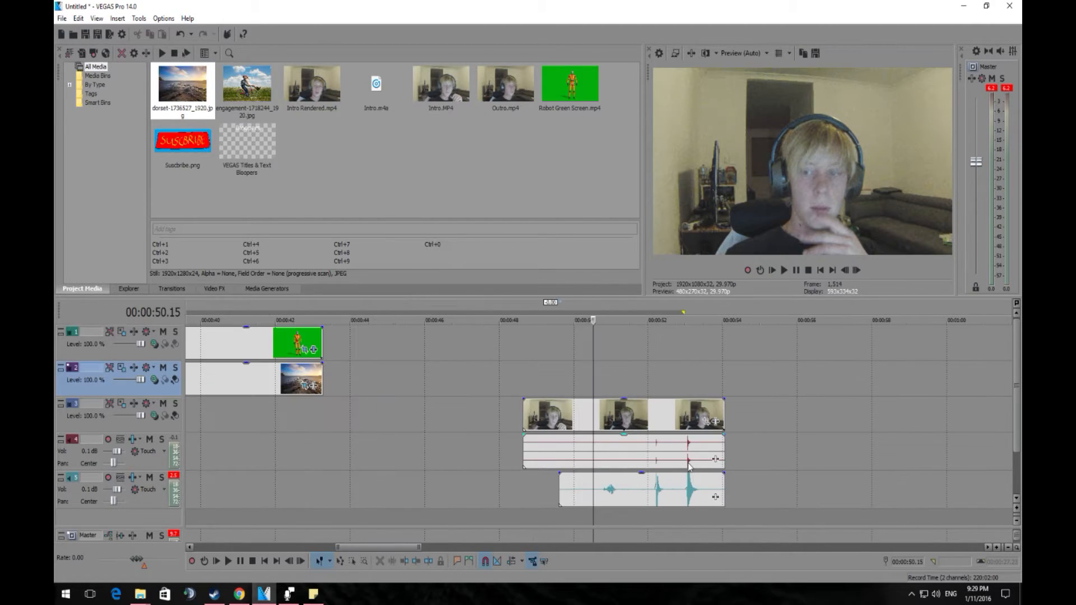
{"action": "left_click", "coordinate": [687, 465]}
{"action": "scroll", "coordinate": [689, 467], "scroll_direction": "up", "scroll_amount": 4}
{"action": "scroll", "coordinate": [688, 467], "scroll_direction": "up", "scroll_amount": 2}
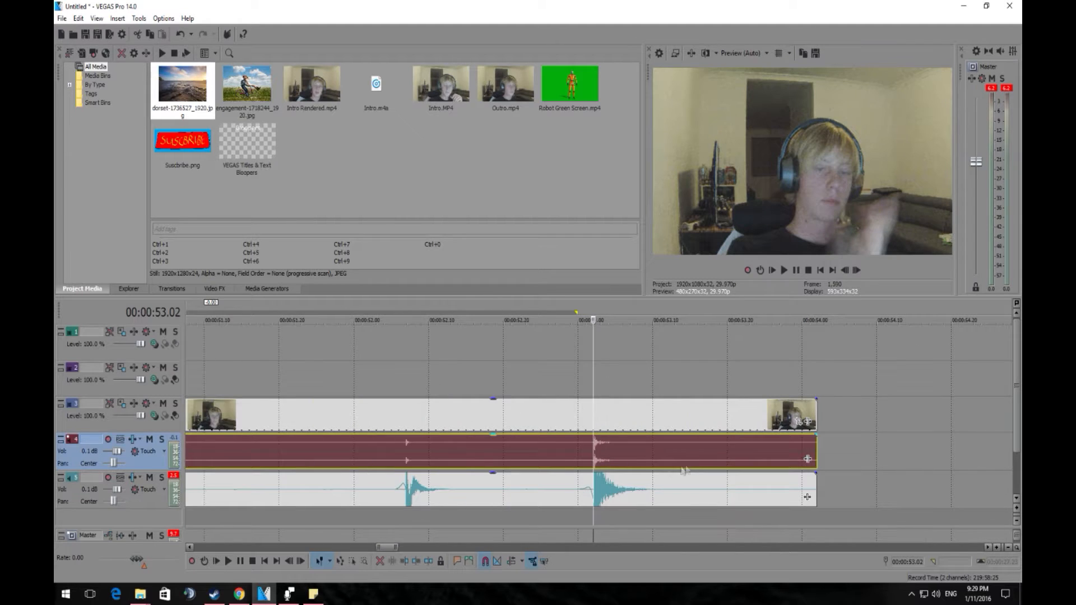
{"action": "scroll", "coordinate": [572, 457], "scroll_direction": "down", "scroll_amount": 3}
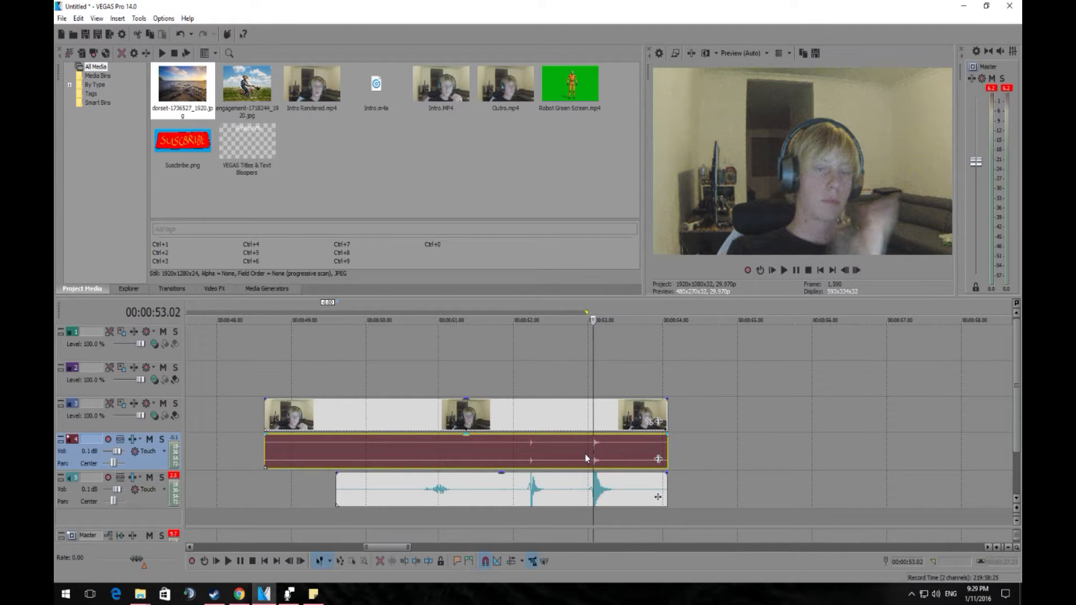
Solo audio track 4 and play the outro from 00:00:51.29
{"action": "left_click", "coordinate": [555, 465]}
{"action": "left_click", "coordinate": [162, 440]}
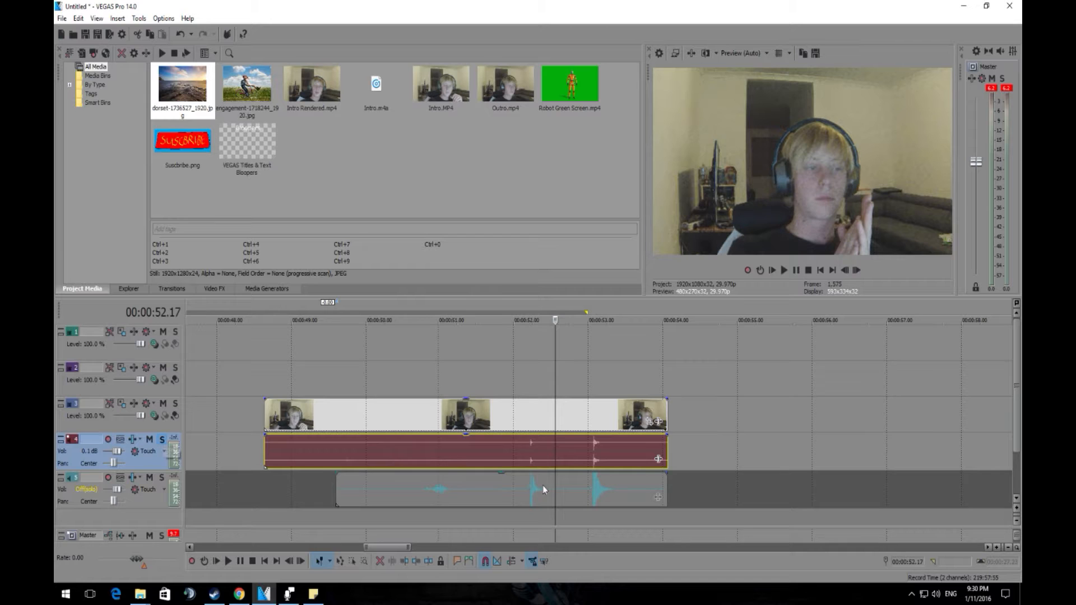
{"action": "left_click", "coordinate": [510, 456]}
{"action": "key", "text": "space"}
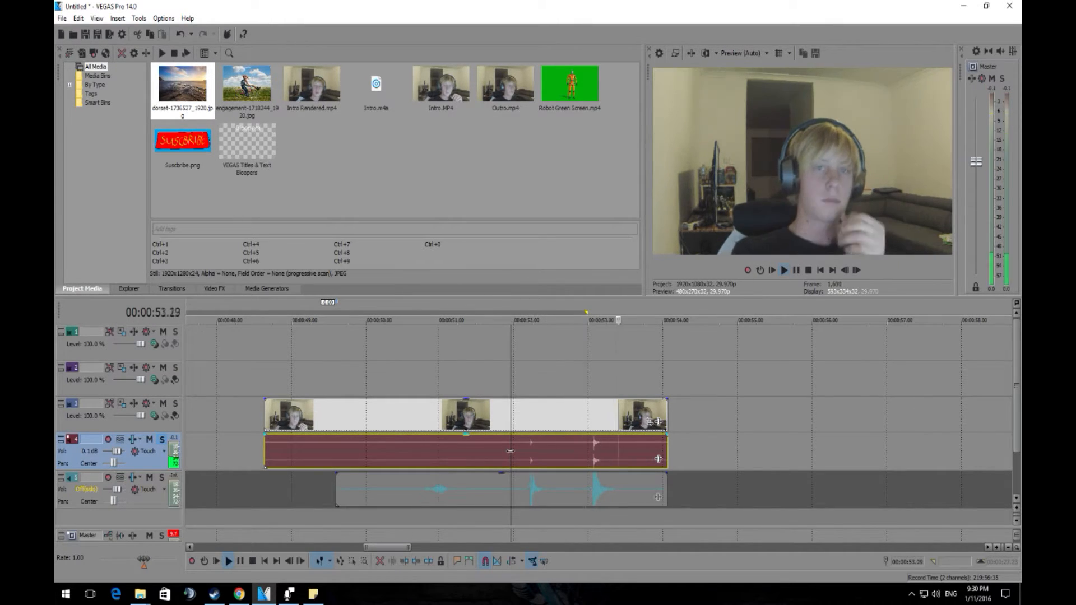
{"action": "key", "text": "space"}
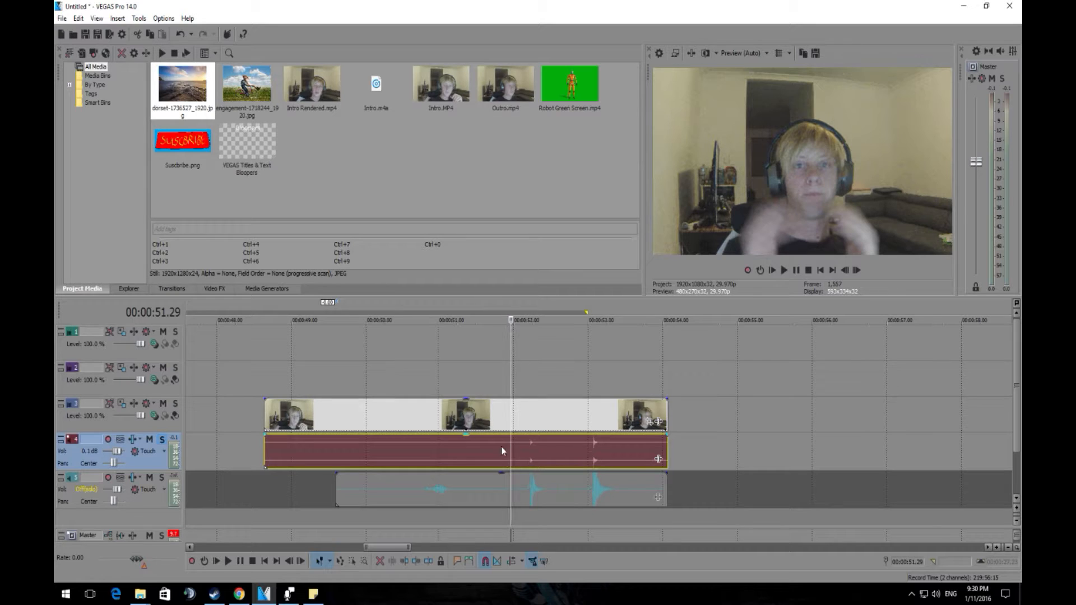
Normalize the outro's whole audio event on track 4
{"action": "right_click", "coordinate": [501, 446]}
{"action": "mouse_move", "coordinate": [596, 337]}
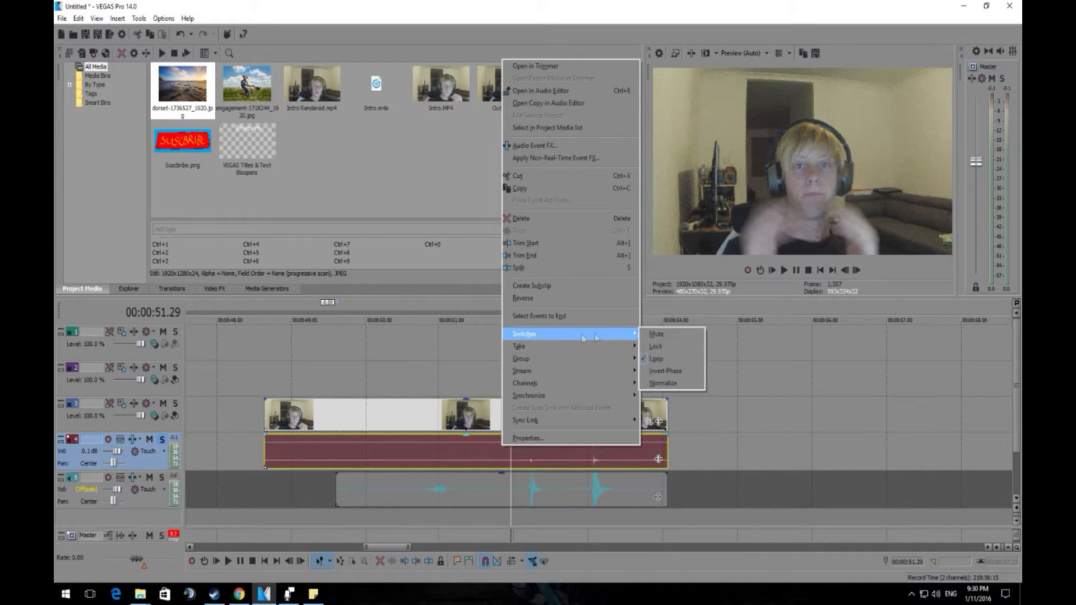
{"action": "left_click", "coordinate": [684, 384]}
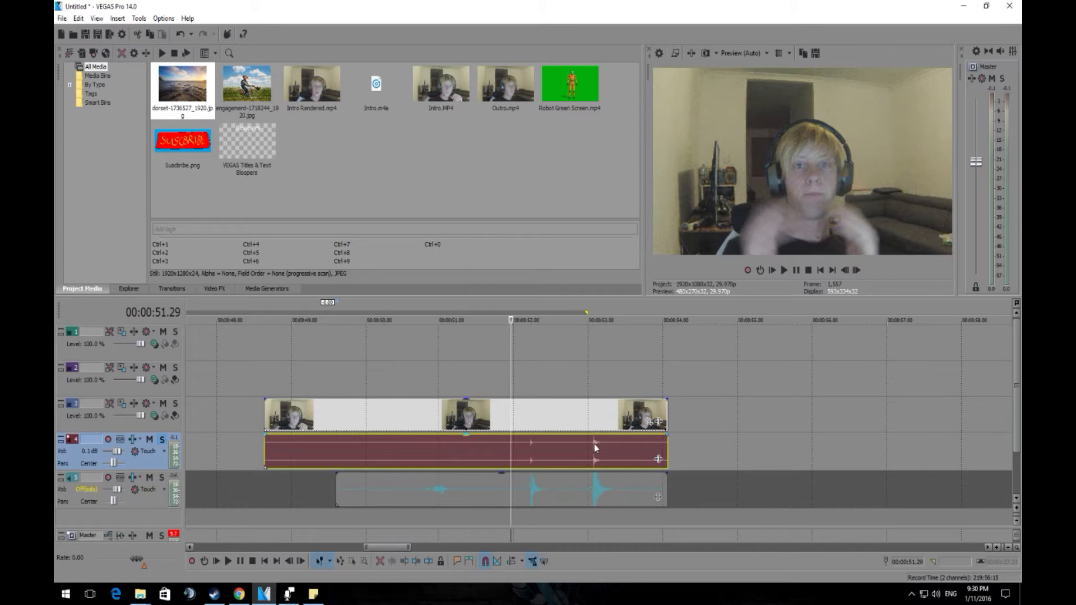
Switch off normalization for the outro's audio event on track 4
{"action": "left_click", "coordinate": [331, 457]}
{"action": "right_click", "coordinate": [371, 454]}
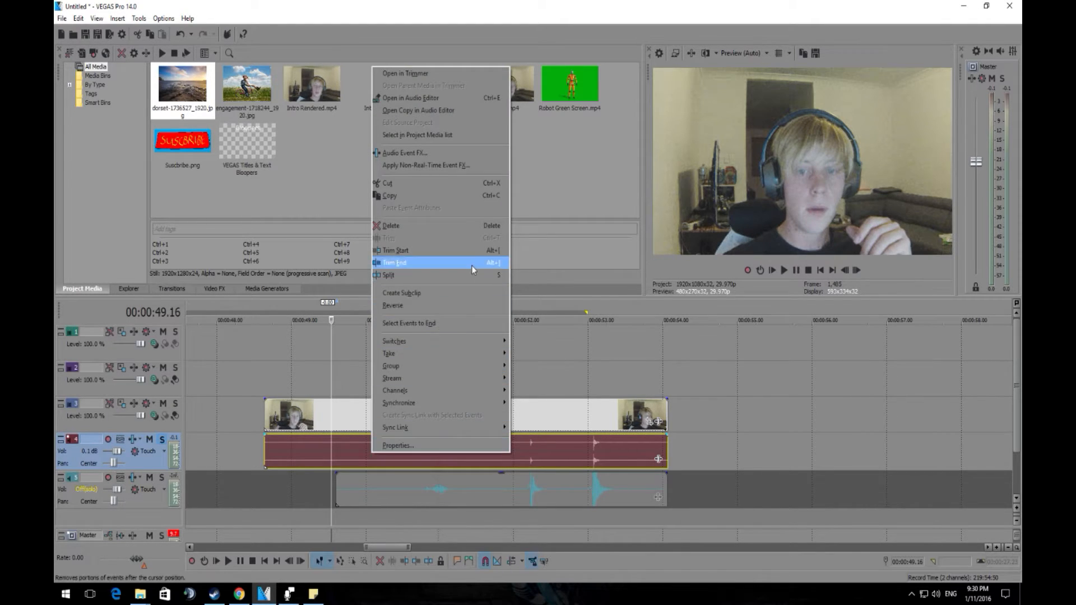
{"action": "mouse_move", "coordinate": [457, 342]}
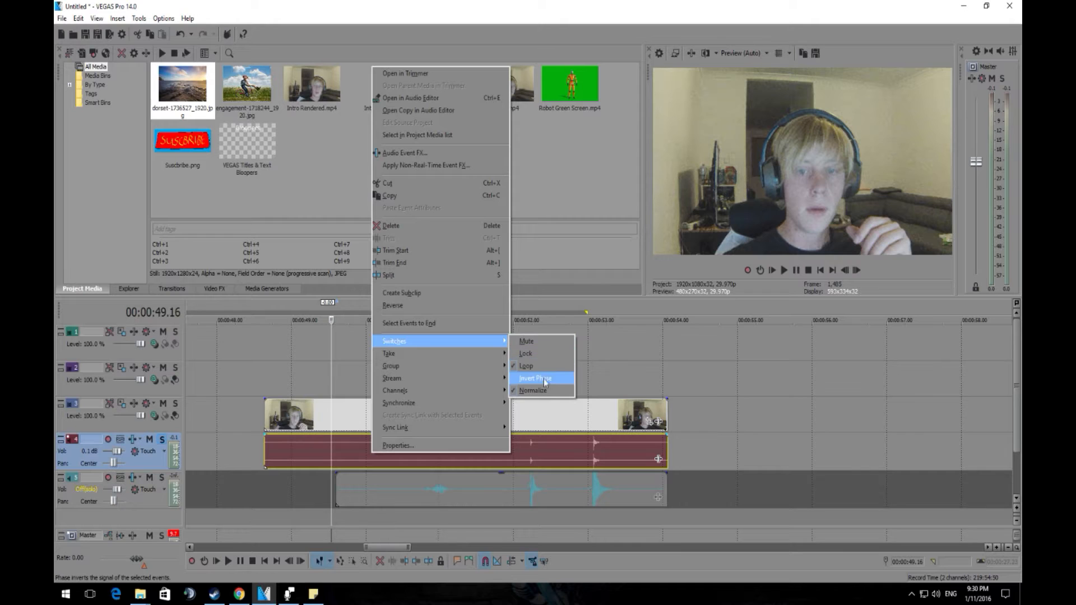
{"action": "left_click", "coordinate": [532, 391]}
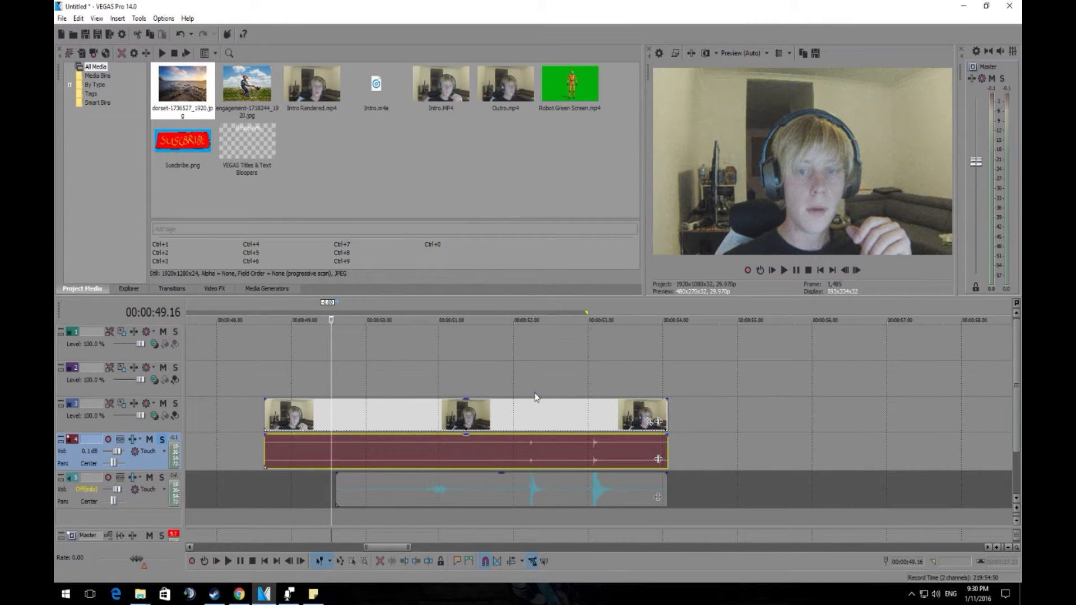
Split the track 4 audio event at 00:00:53.01, just before the second clap
{"action": "left_click", "coordinate": [590, 457]}
{"action": "scroll", "coordinate": [605, 457], "scroll_direction": "up", "scroll_amount": 10}
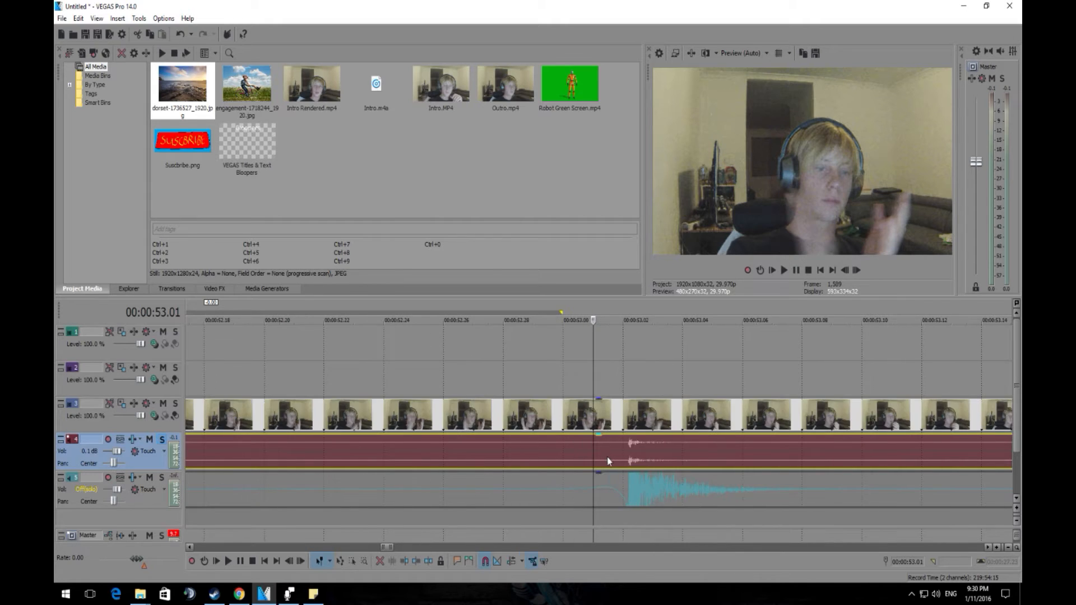
{"action": "scroll", "coordinate": [610, 458], "scroll_direction": "down", "scroll_amount": 6}
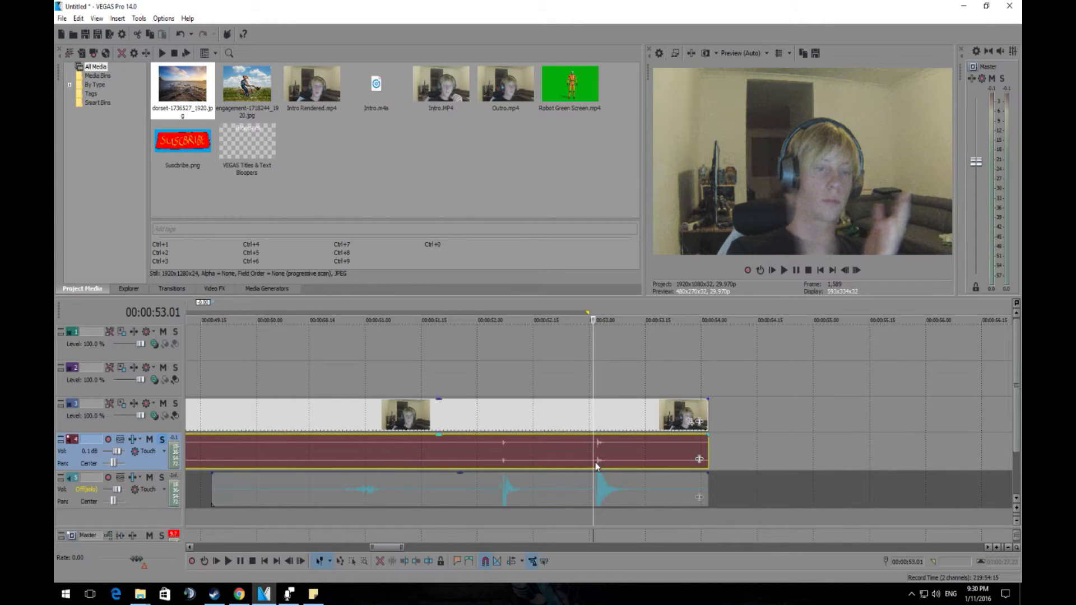
{"action": "scroll", "coordinate": [596, 466], "scroll_direction": "down", "scroll_amount": 2}
{"action": "key", "text": "s"}
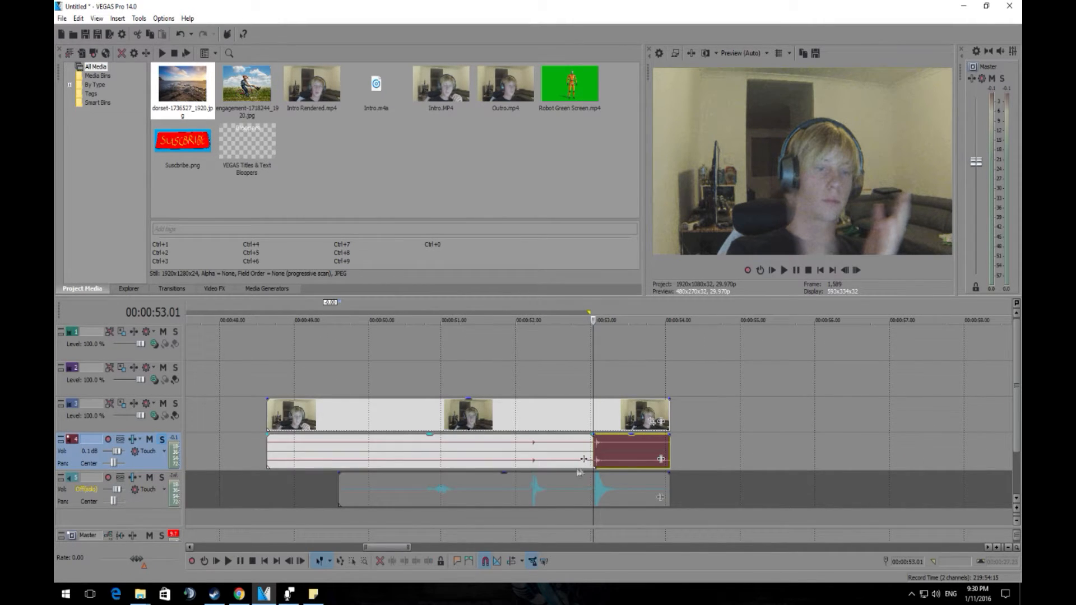
Normalize the first part of the split track 4 audio, before the second clap
{"action": "left_click", "coordinate": [501, 462]}
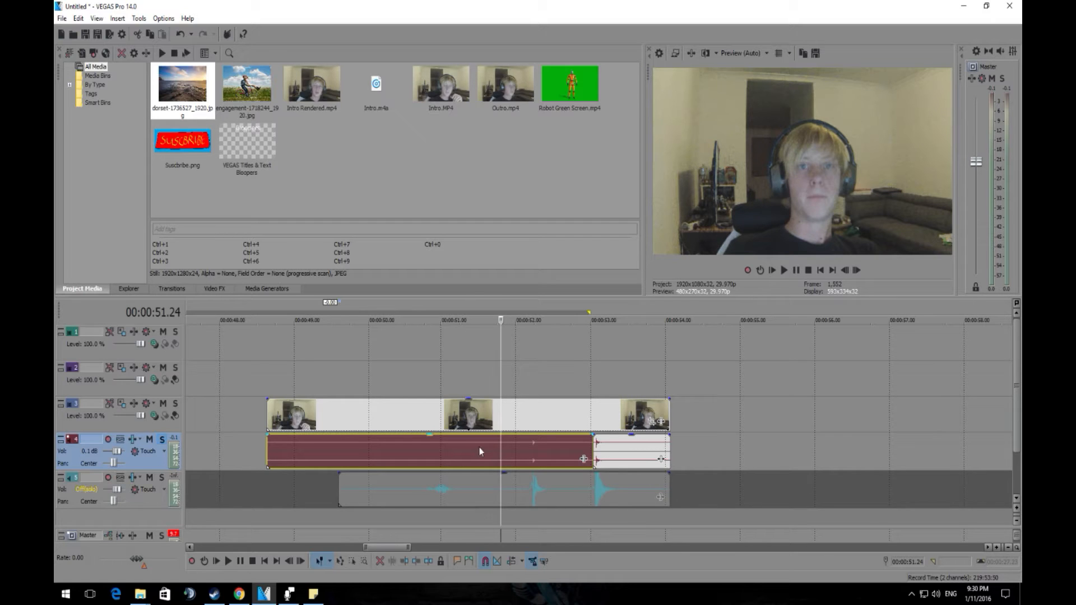
{"action": "right_click", "coordinate": [480, 457]}
{"action": "mouse_move", "coordinate": [605, 343]}
{"action": "left_click", "coordinate": [644, 391]}
Normalize the remaining track 4 audio piece that contains the second clap
{"action": "left_click", "coordinate": [613, 452]}
{"action": "right_click", "coordinate": [613, 452]}
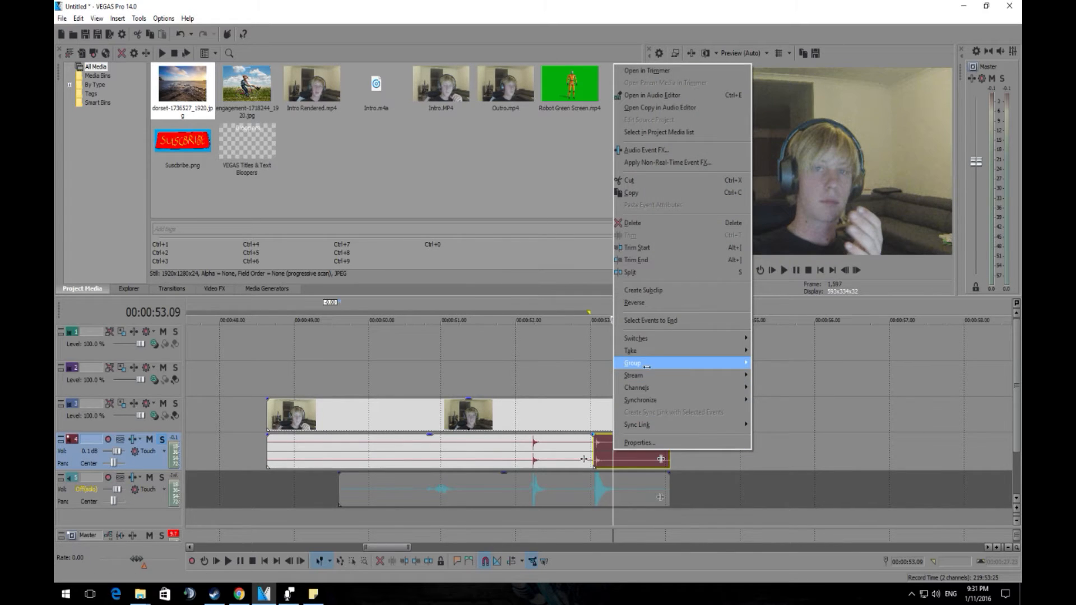
{"action": "mouse_move", "coordinate": [661, 339]}
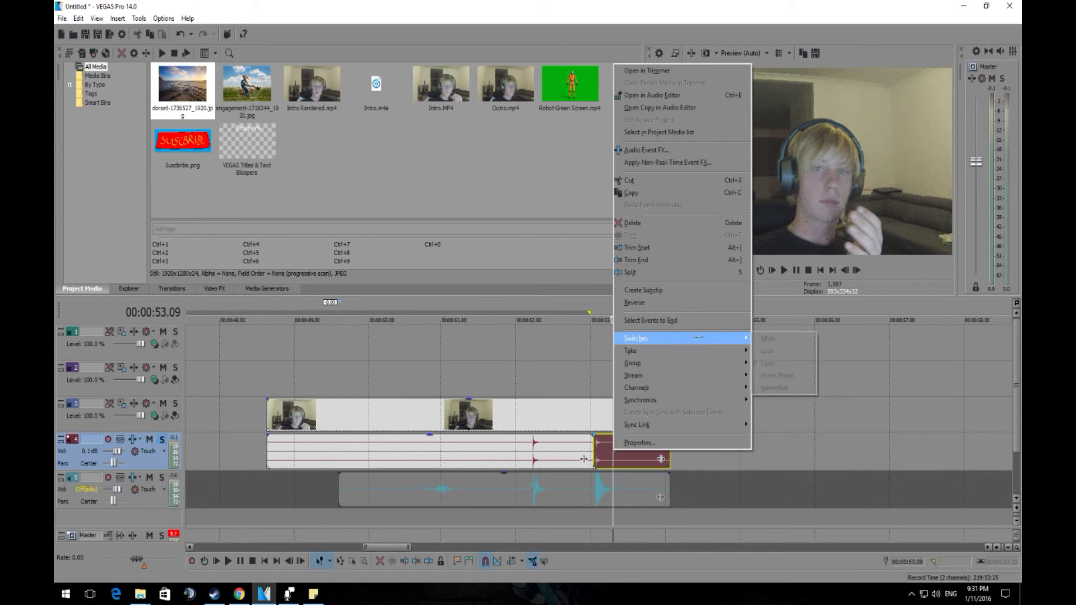
{"action": "left_click", "coordinate": [784, 389]}
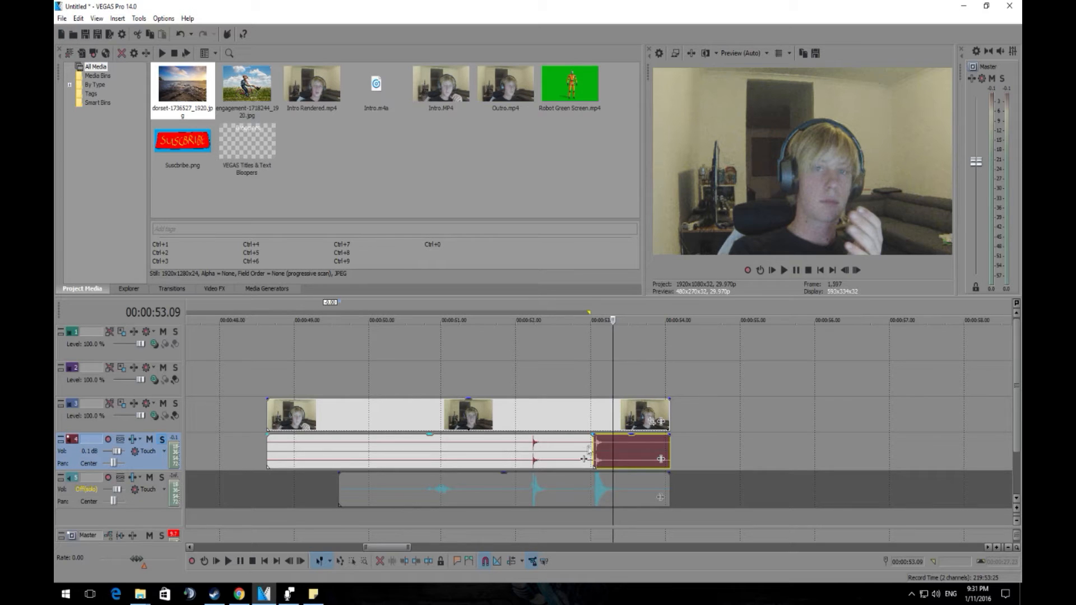
Play the outro through both claps with the separately normalized pieces of track 4
{"action": "left_click", "coordinate": [459, 446]}
{"action": "key", "text": "space"}
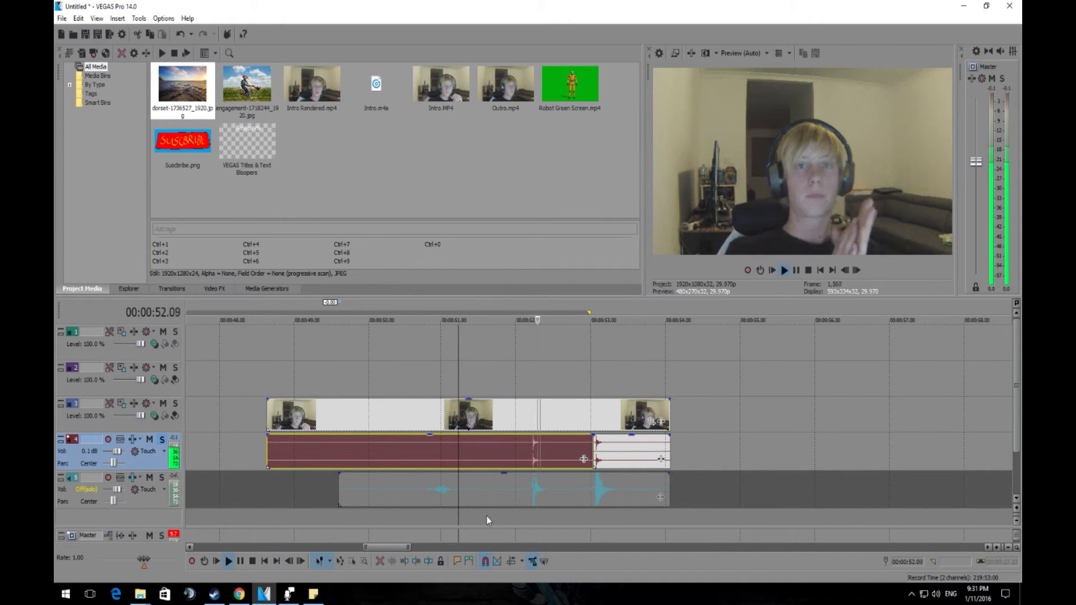
{"action": "key", "text": "space"}
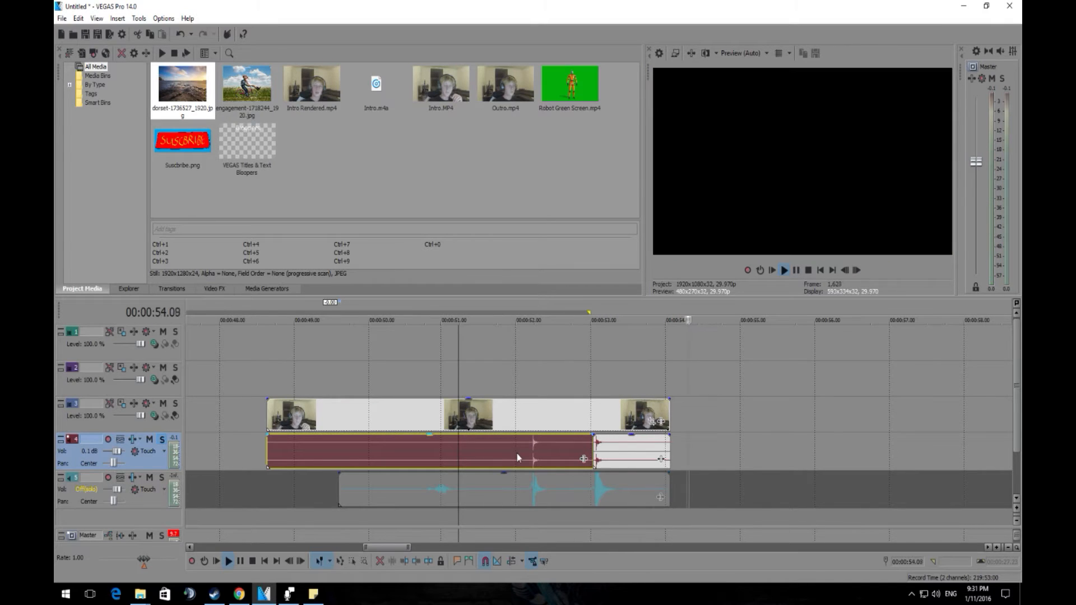
{"action": "left_click", "coordinate": [516, 455]}
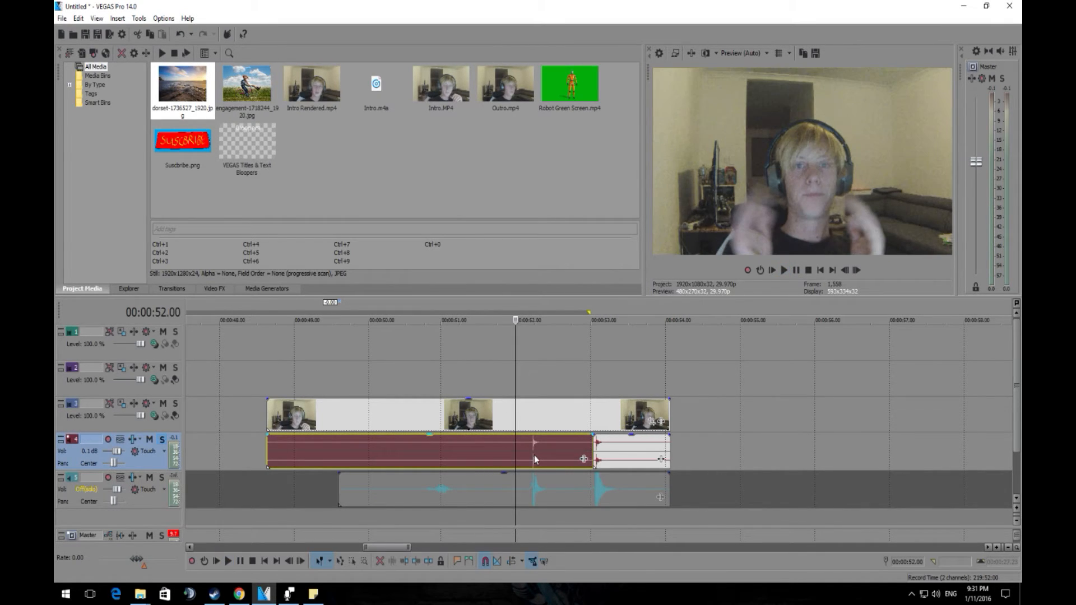
{"action": "left_click", "coordinate": [434, 457]}
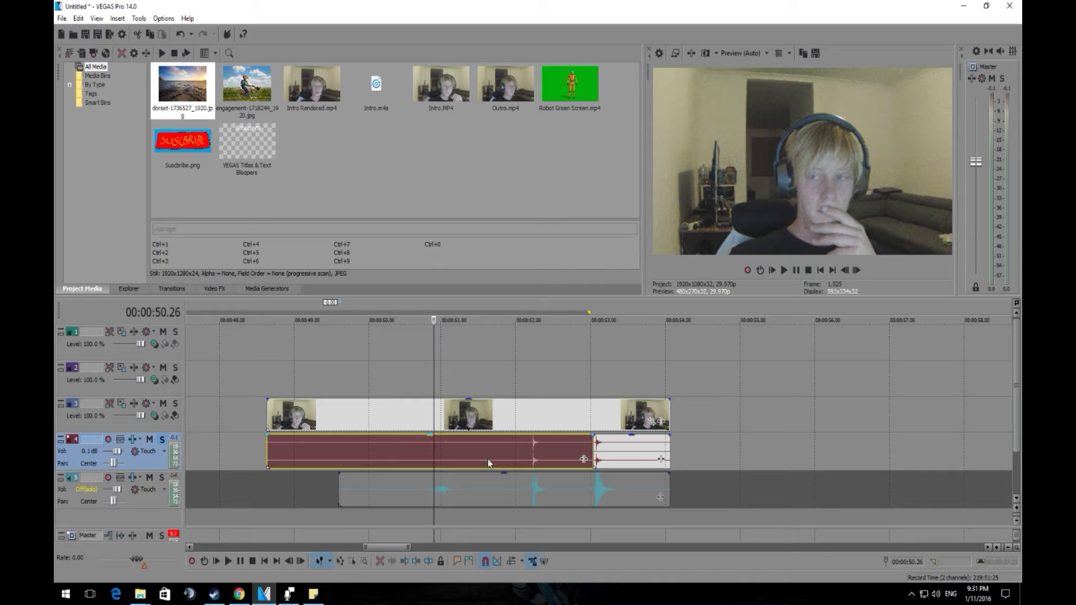
{"action": "left_click", "coordinate": [469, 424]}
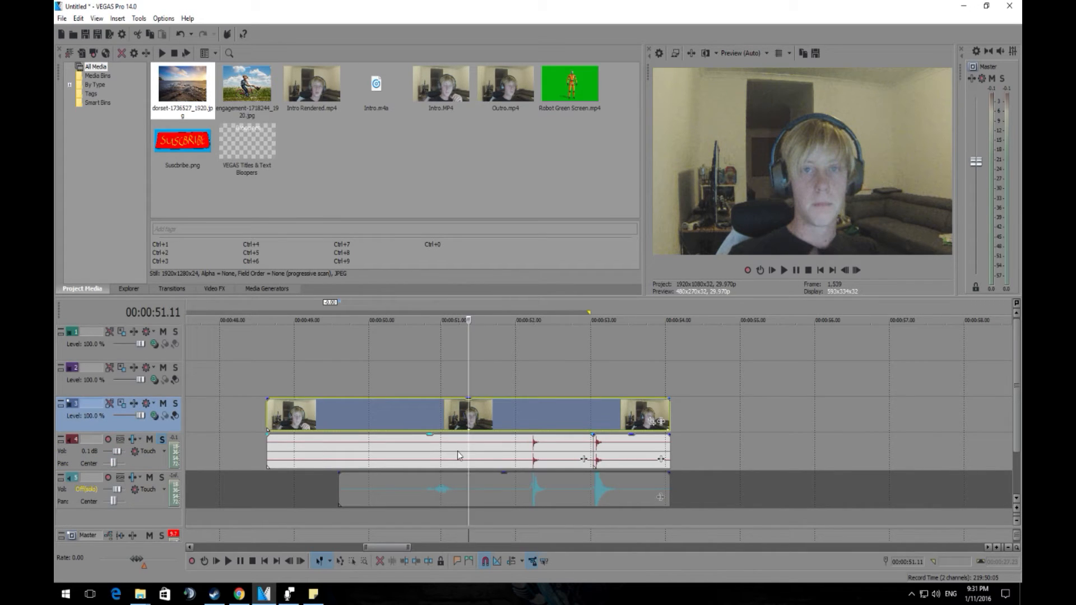
{"action": "left_click", "coordinate": [457, 452]}
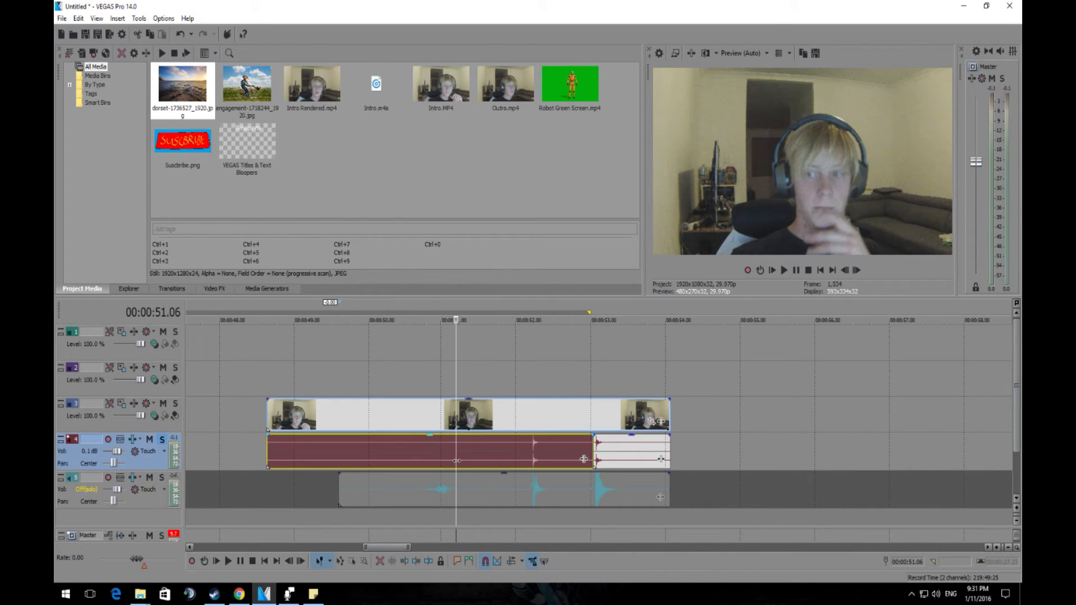
{"action": "left_click", "coordinate": [421, 449]}
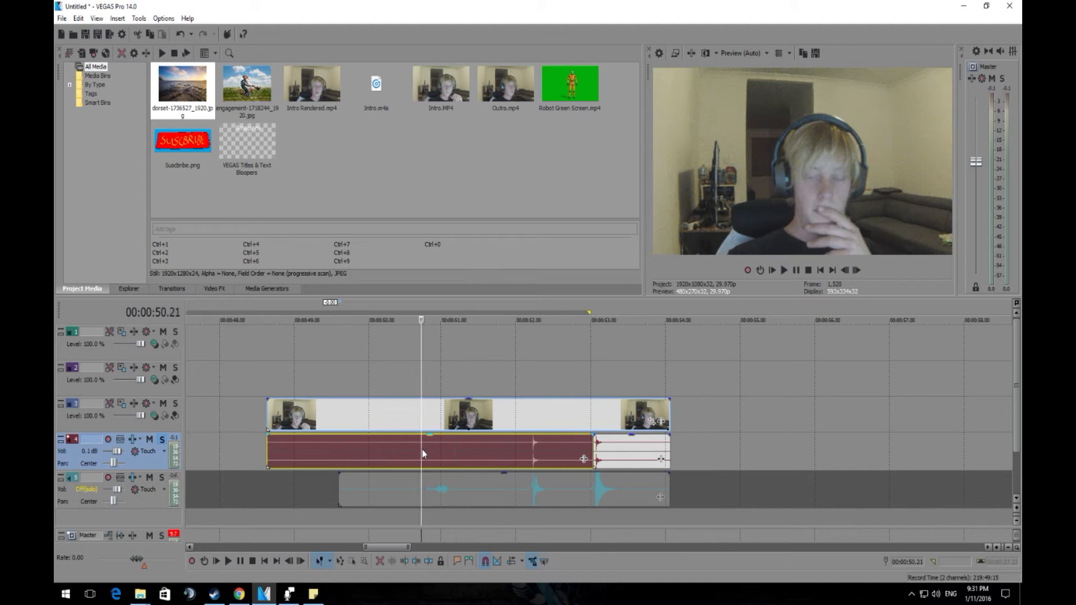
Split the grouped outro video and the first track 4 audio piece together at 00:00:50.13
{"action": "left_click", "coordinate": [401, 453]}
{"action": "key", "text": "s"}
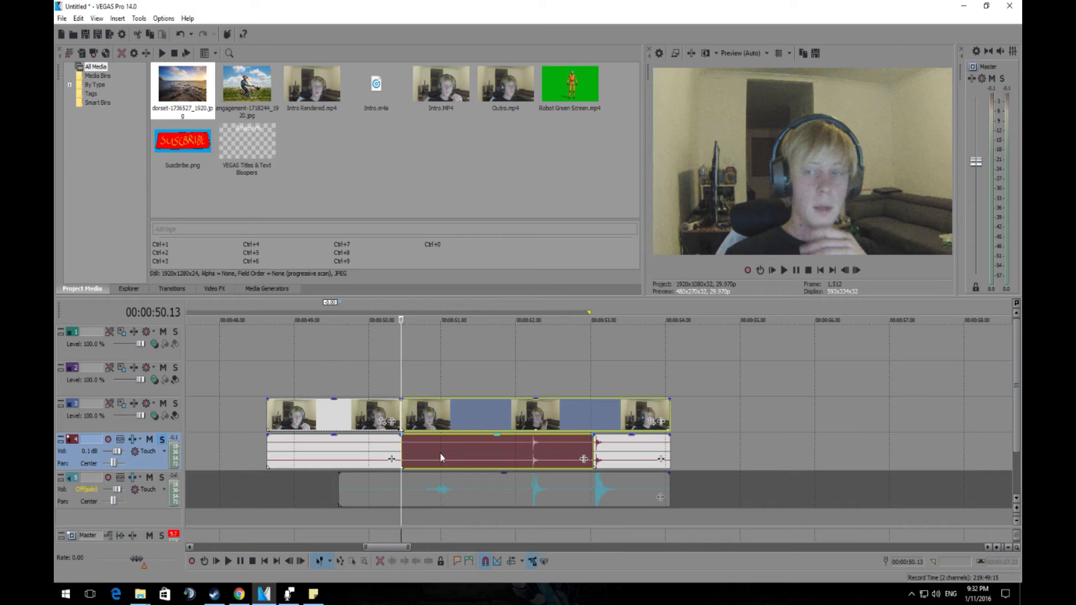
Remove the outro video after the new cut and the middle track 4 audio piece from their group, and split only that audio at 00:00:51.16
{"action": "left_click", "coordinate": [472, 449]}
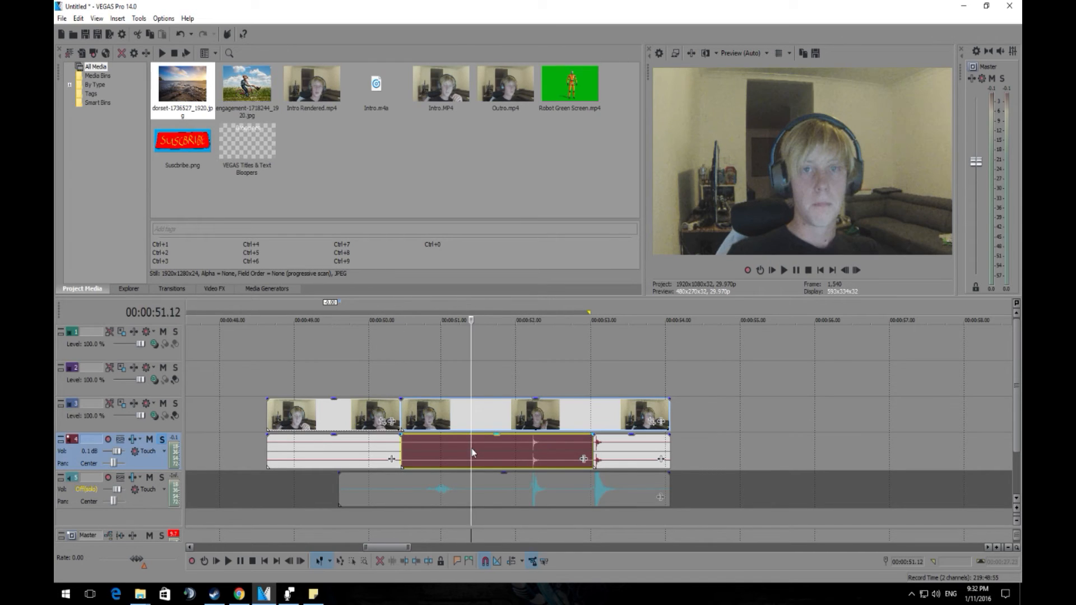
{"action": "left_click", "coordinate": [457, 457]}
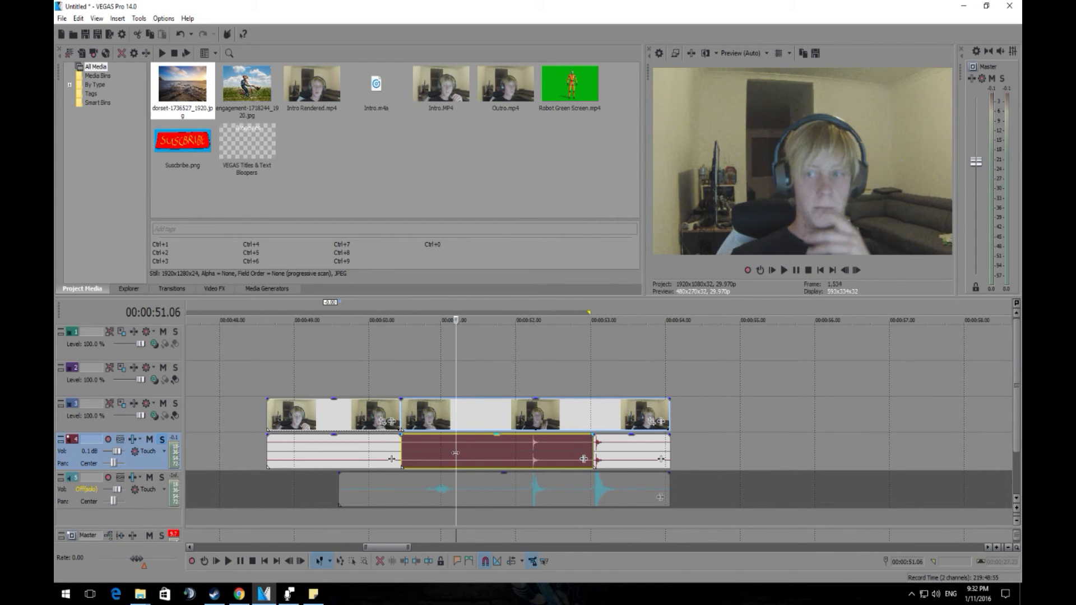
{"action": "left_click", "coordinate": [481, 415], "text": "ctrl"}
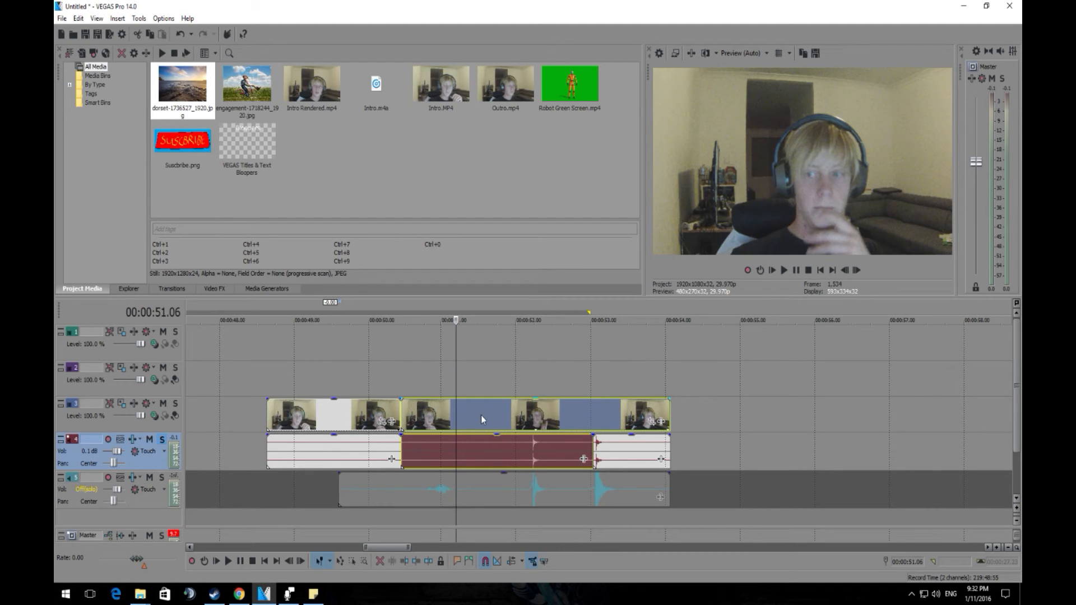
{"action": "right_click", "coordinate": [481, 415]}
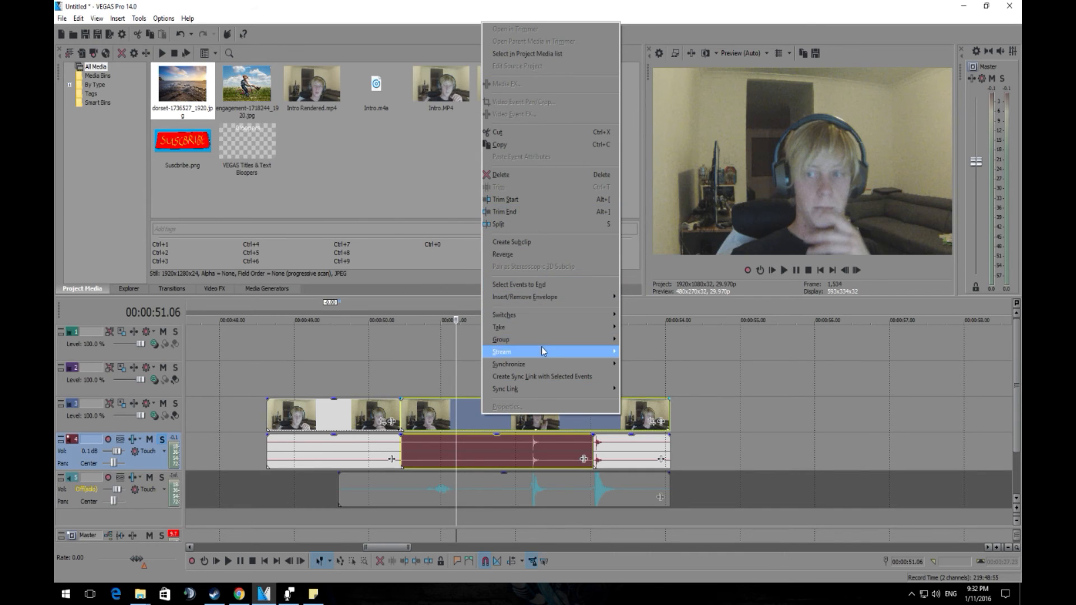
{"action": "mouse_move", "coordinate": [538, 340]}
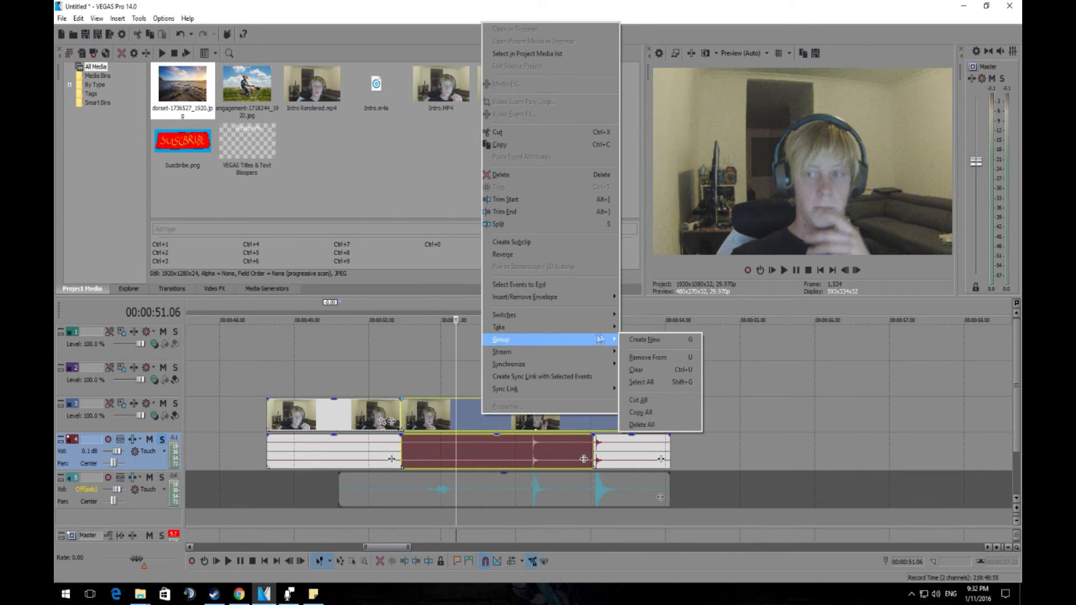
{"action": "left_click", "coordinate": [641, 357]}
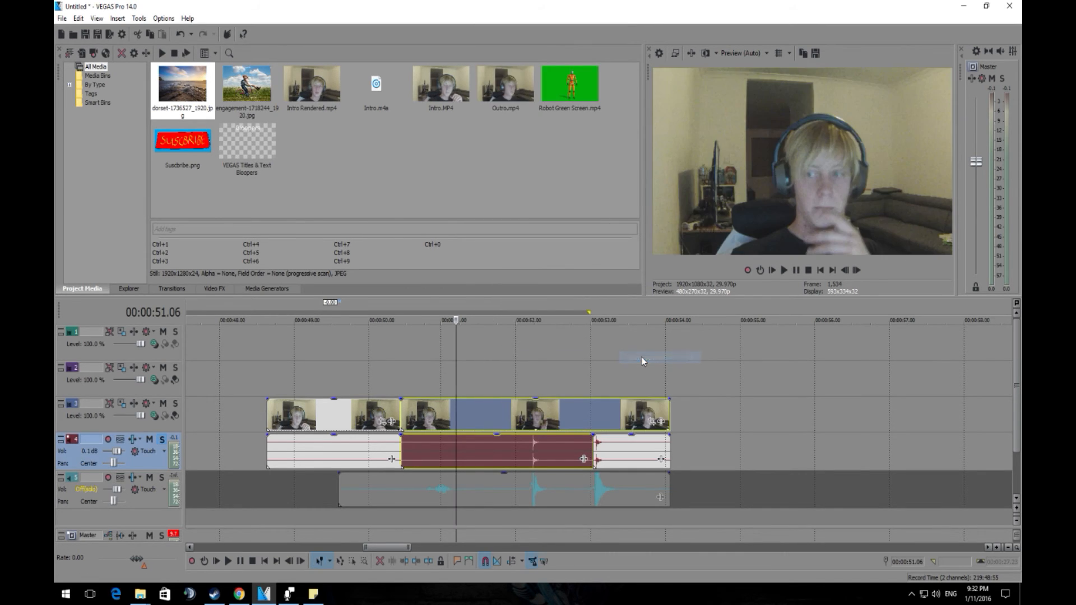
{"action": "left_click", "coordinate": [479, 457]}
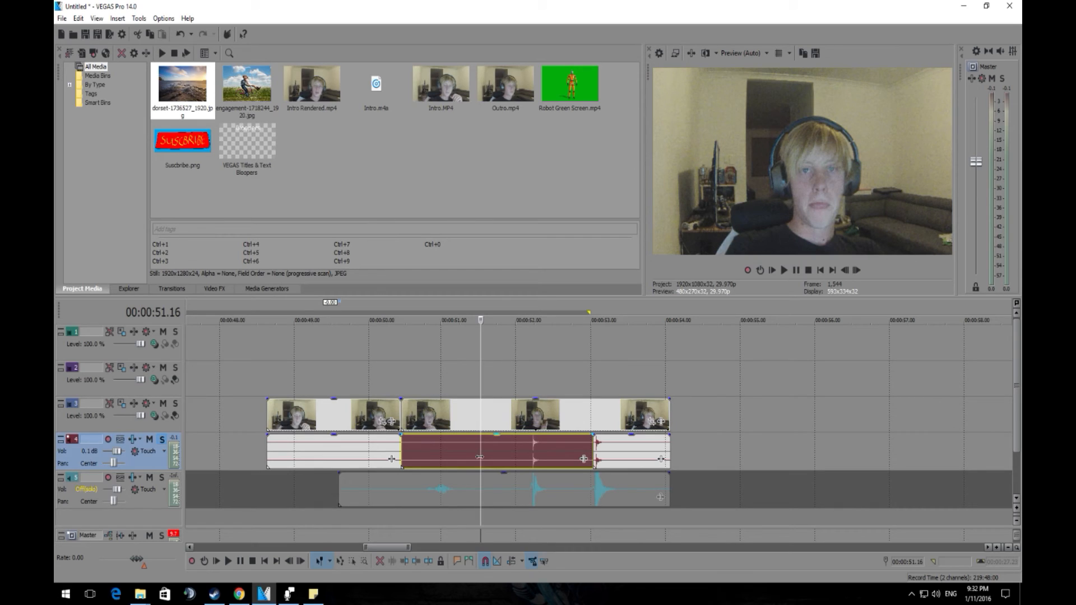
{"action": "key", "text": "s"}
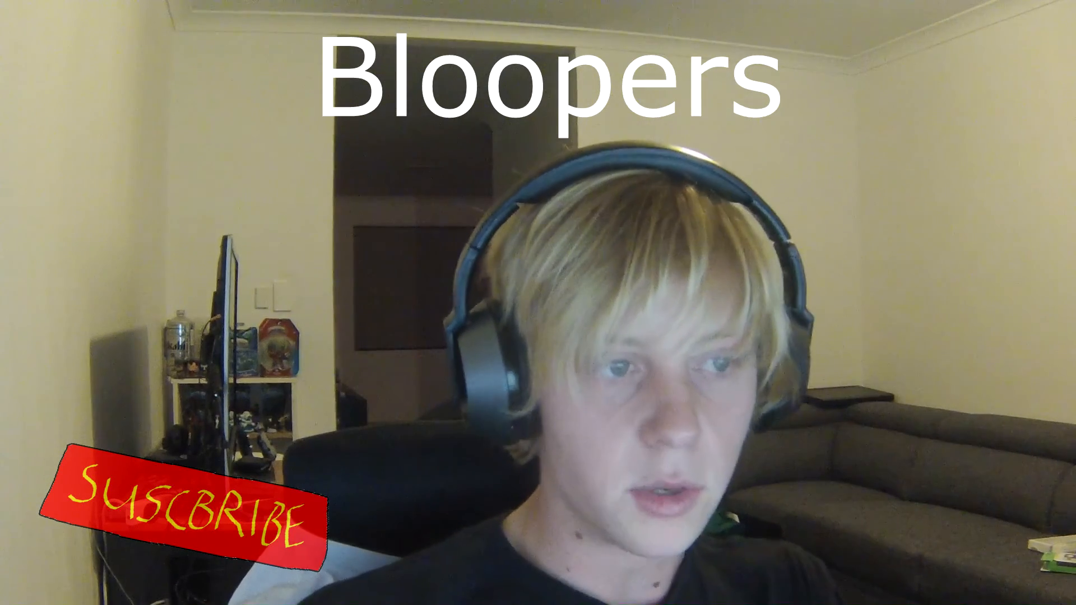